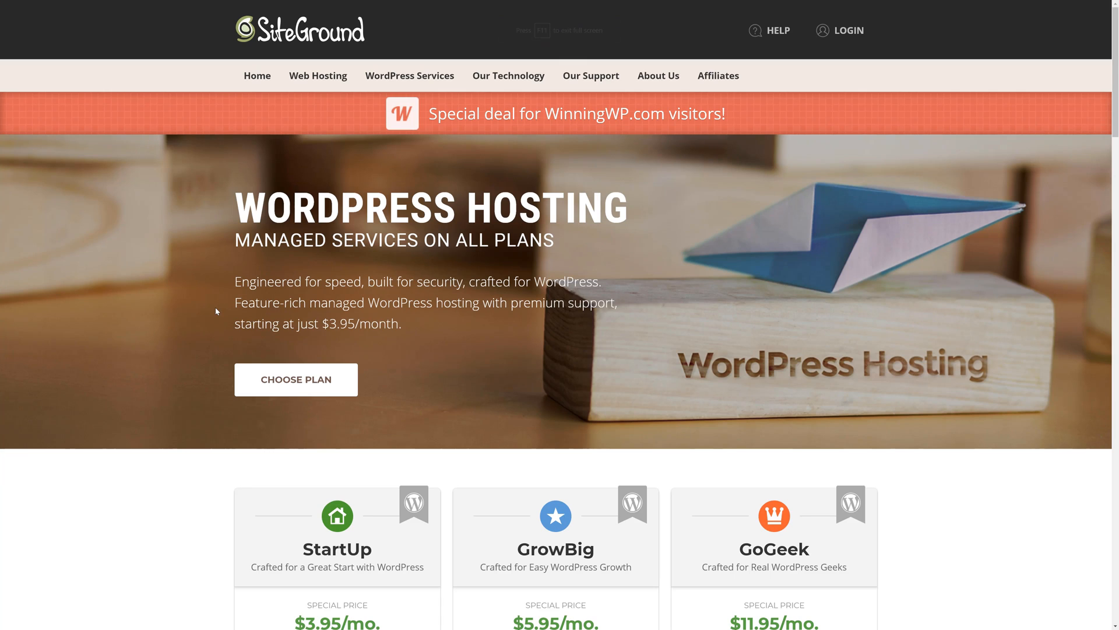
- Order the StartUp WordPress hosting plan and choose to register a new domain with it
{"action": "scroll", "coordinate": [216, 311], "scroll_direction": "down", "scroll_amount": 5}
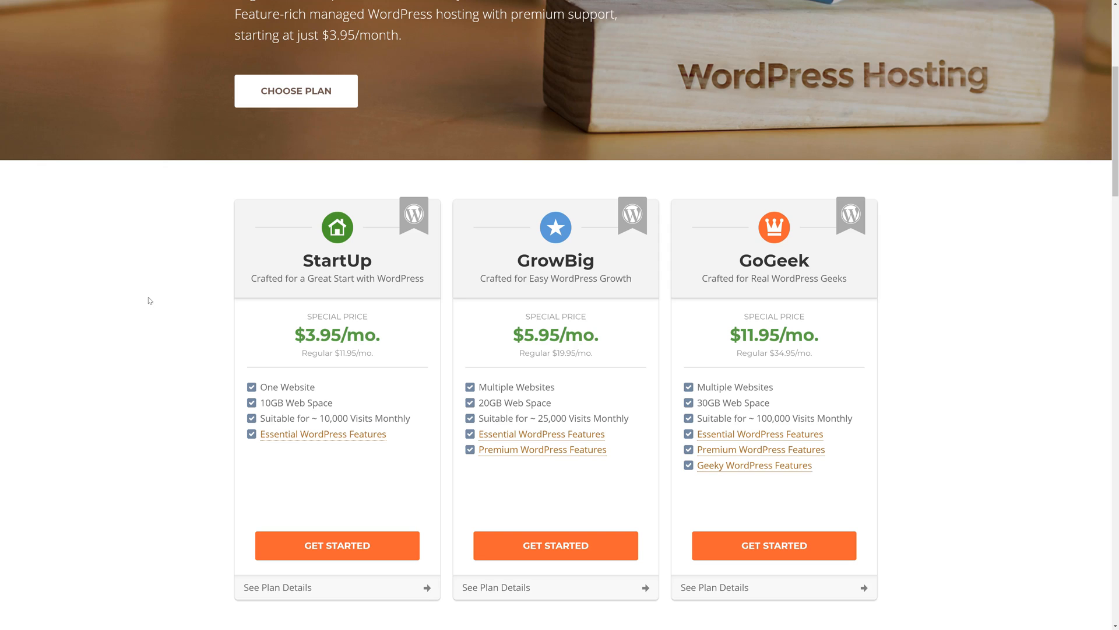
{"action": "left_click", "coordinate": [327, 553]}
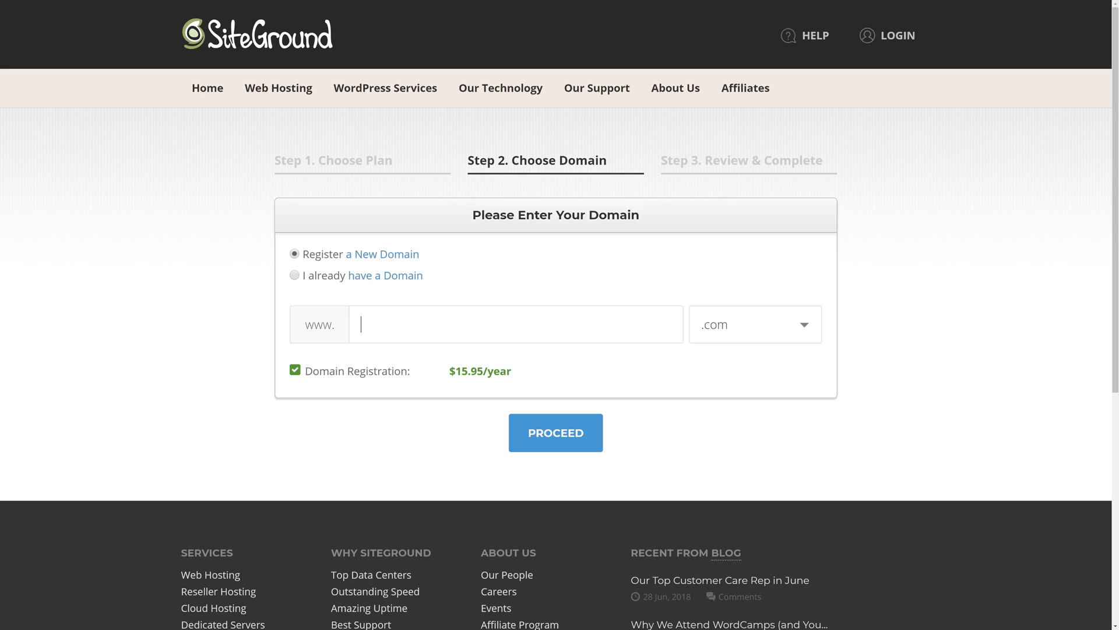
{"action": "left_click", "coordinate": [295, 275]}
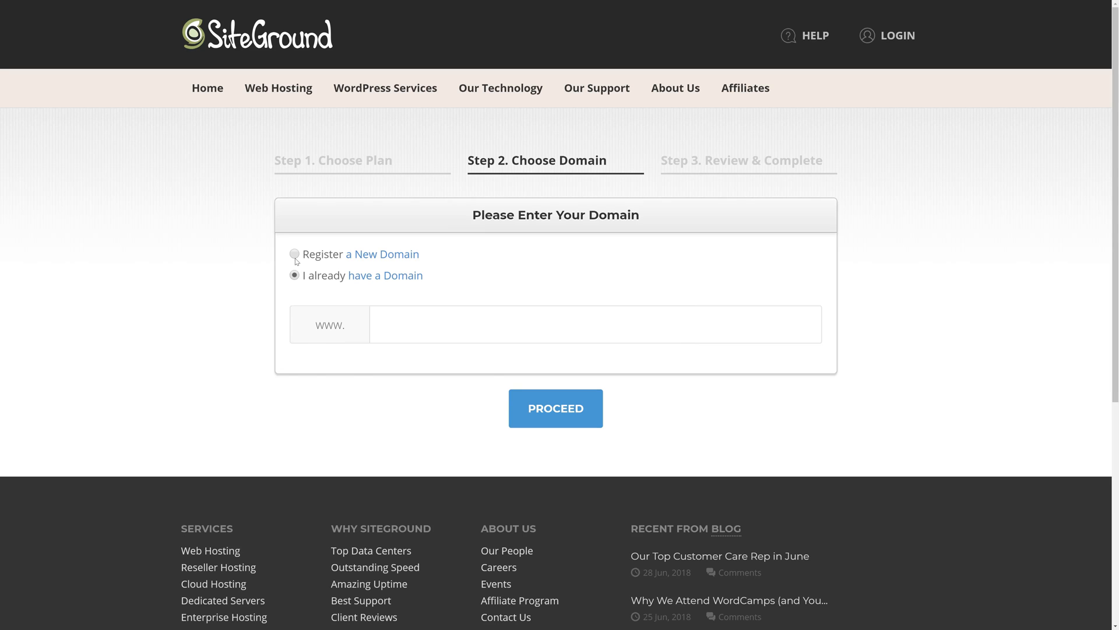
{"action": "left_click", "coordinate": [294, 255]}
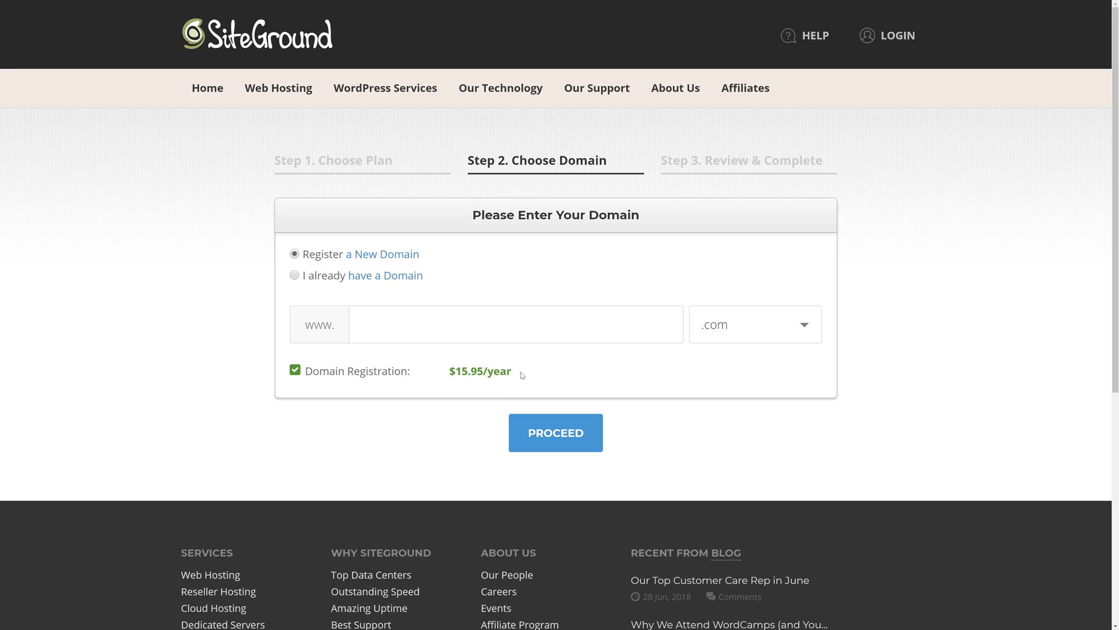
- Enter booksboat as the new domain name with the .com extension and proceed to the order review
{"action": "left_click", "coordinate": [392, 308]}
{"action": "type", "text": "bookab"}
{"action": "key", "text": "BackSpace"}
{"action": "key", "text": "BackSpace"}
{"action": "type", "text": "sboat"}
{"action": "left_click", "coordinate": [555, 443]}
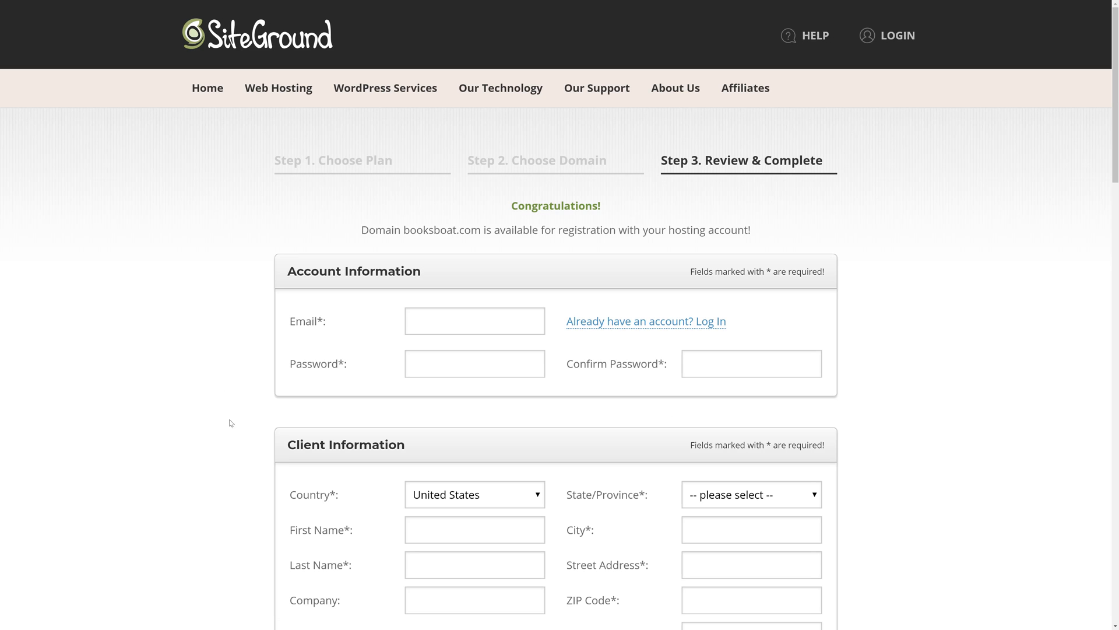
- Deselect Domain Privacy, SG Site Scanner and the news and special offers emails, and pay for the order
{"action": "scroll", "coordinate": [235, 382], "scroll_direction": "down", "scroll_amount": 2}
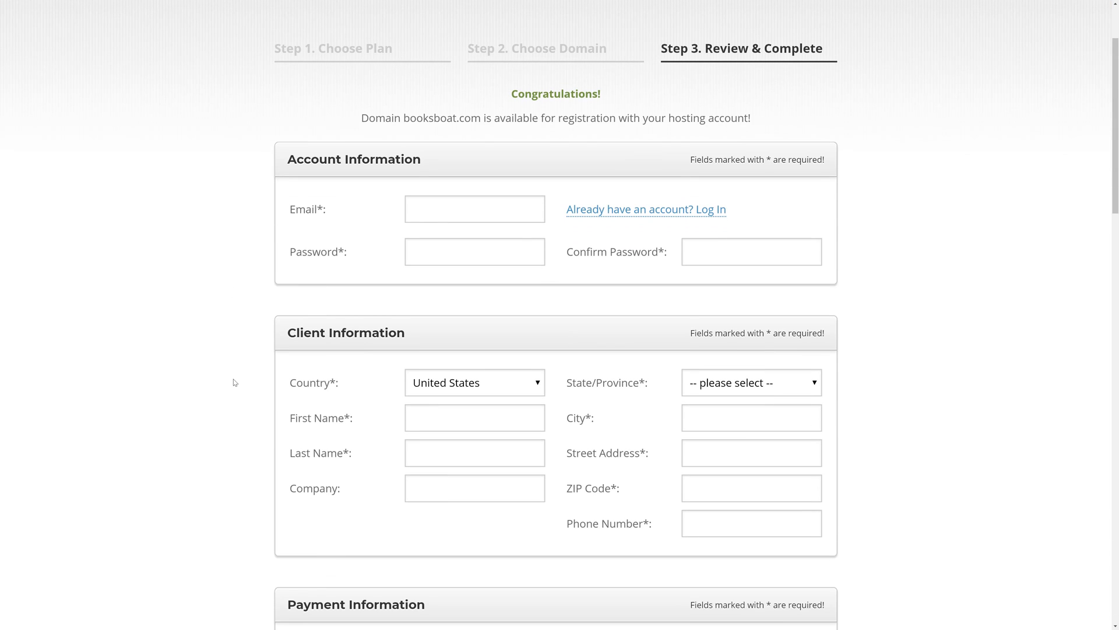
{"action": "scroll", "coordinate": [235, 382], "scroll_direction": "down", "scroll_amount": 8}
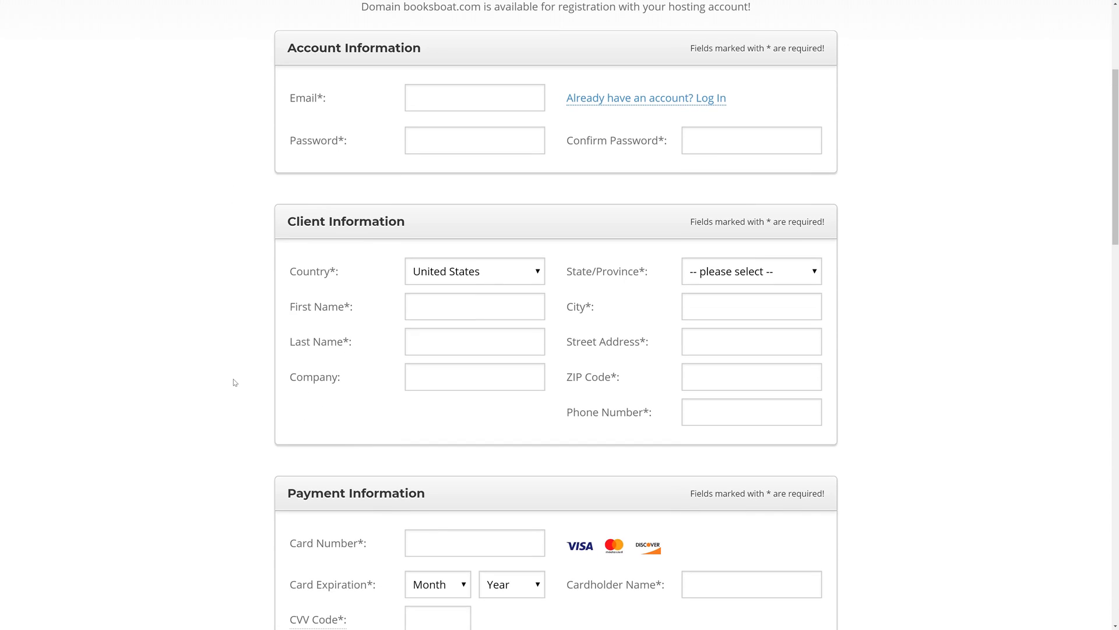
{"action": "scroll", "coordinate": [235, 383], "scroll_direction": "up", "scroll_amount": 10}
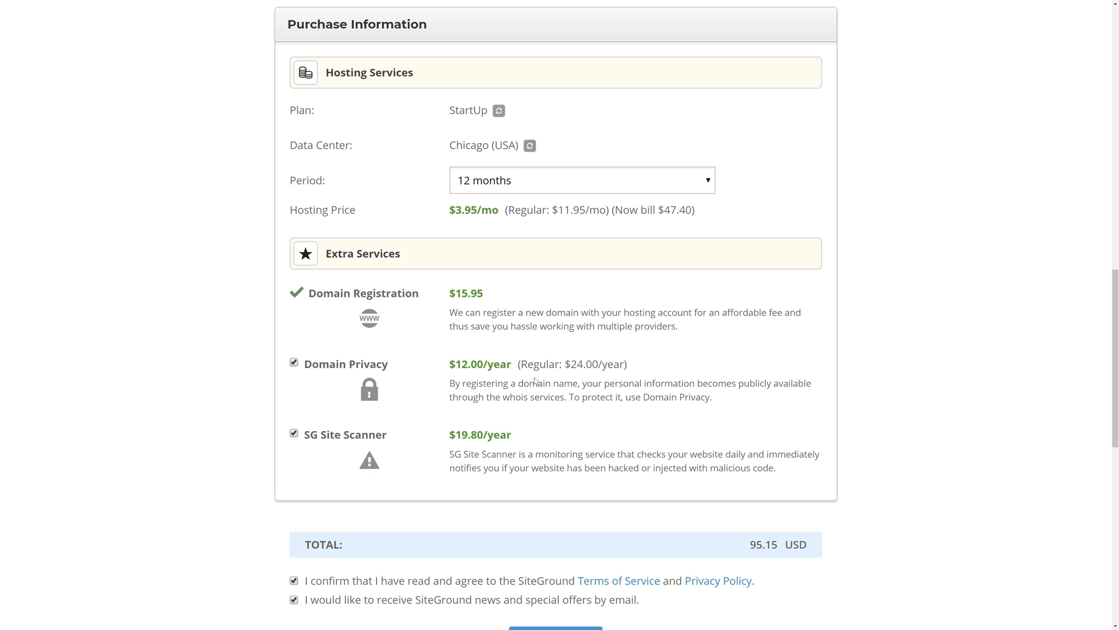
{"action": "left_click", "coordinate": [295, 363]}
{"action": "left_click", "coordinate": [294, 434]}
{"action": "scroll", "coordinate": [336, 511], "scroll_direction": "down", "scroll_amount": 4}
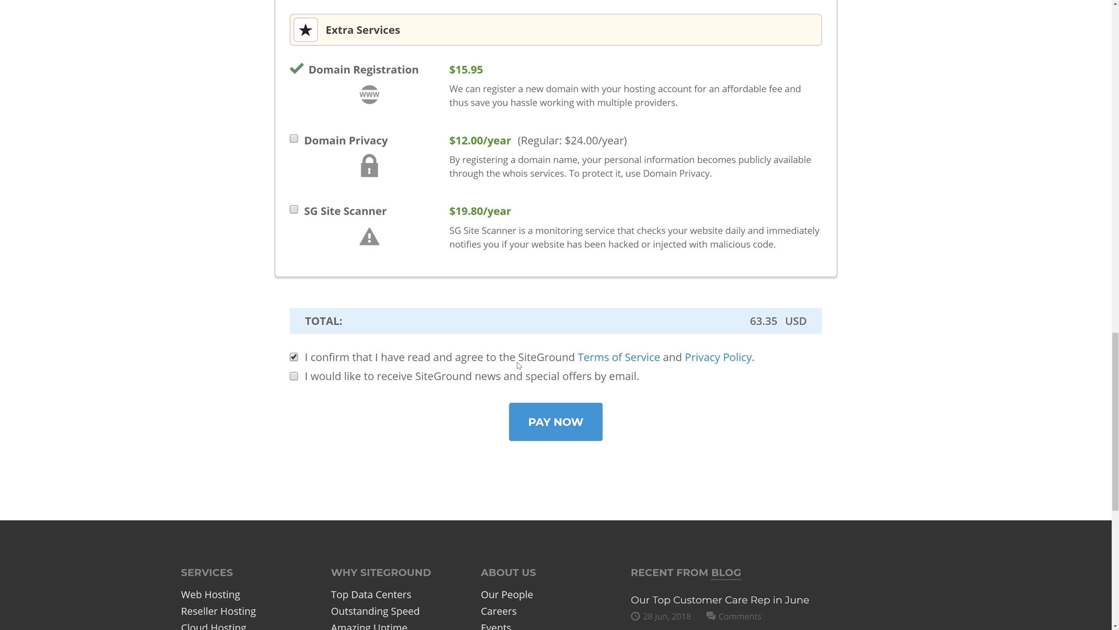
{"action": "left_click", "coordinate": [564, 435]}
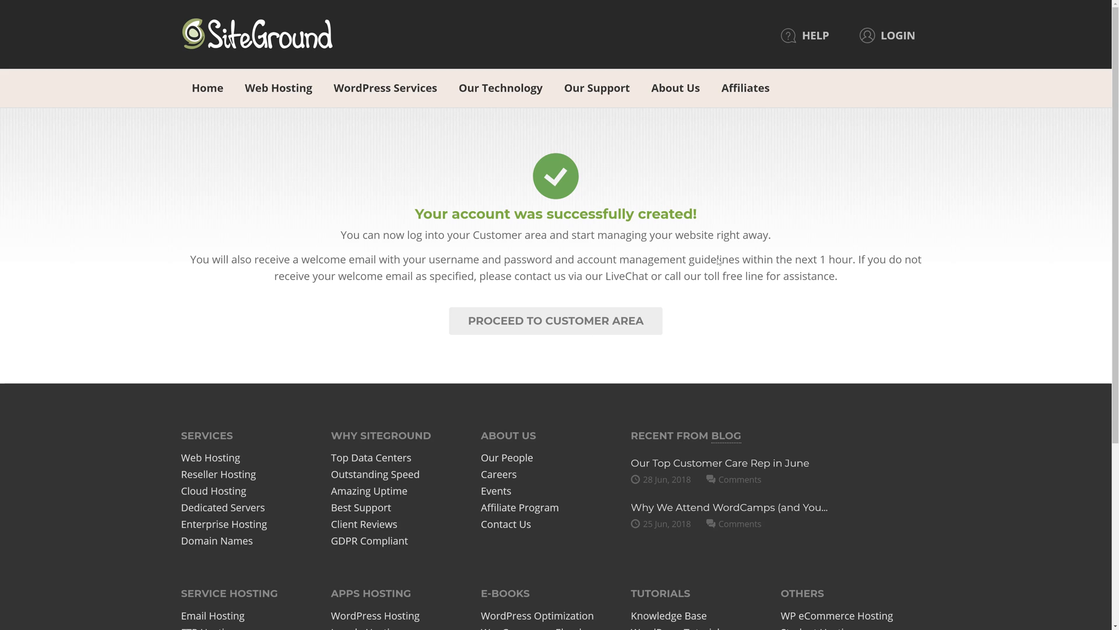
- Request a new WordPress website in the account setup, entering the admin email, username and password for its login
{"action": "left_click", "coordinate": [548, 323]}
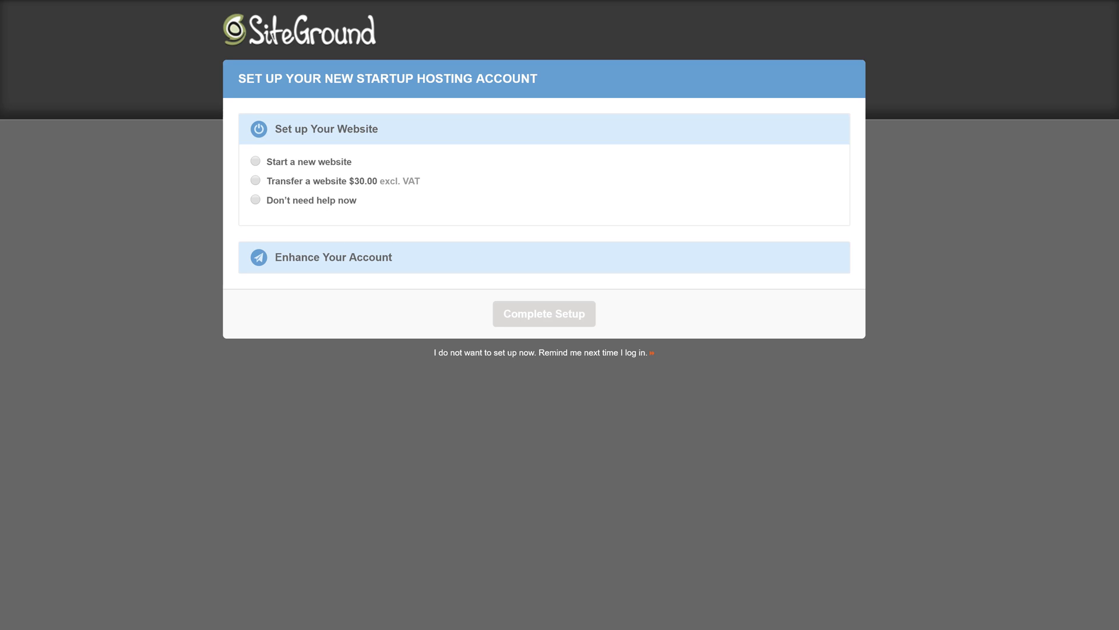
{"action": "left_click", "coordinate": [259, 163]}
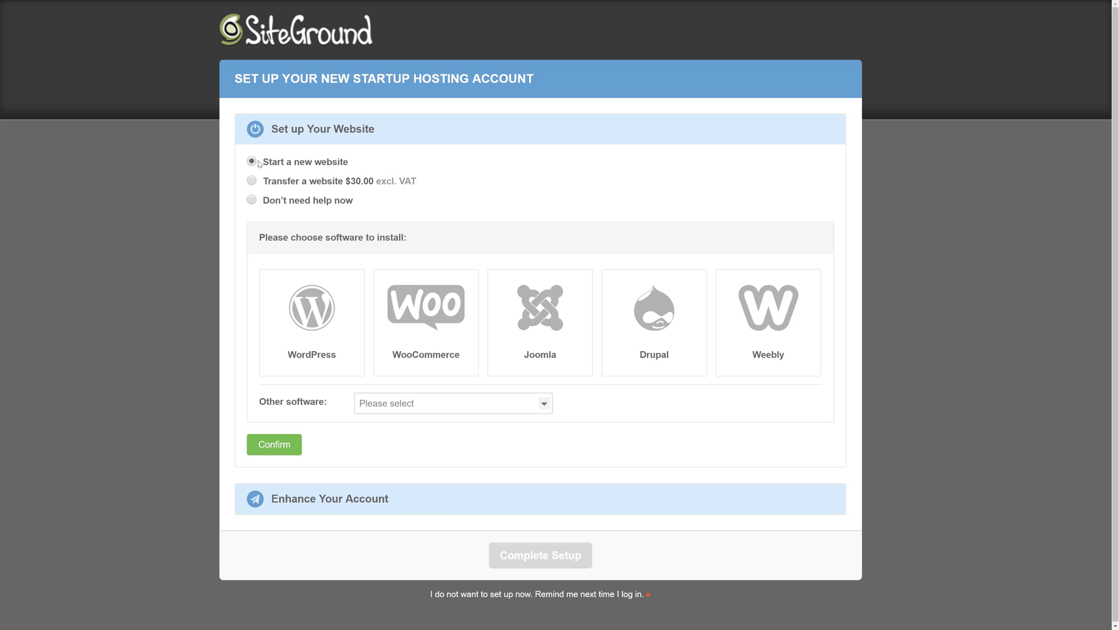
{"action": "left_click", "coordinate": [316, 328]}
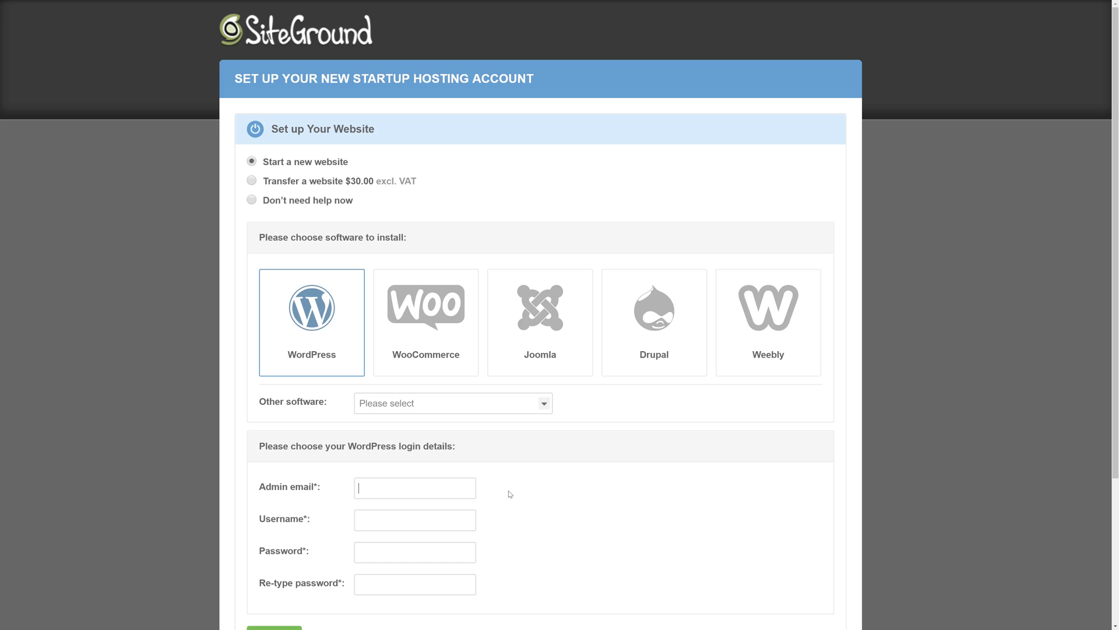
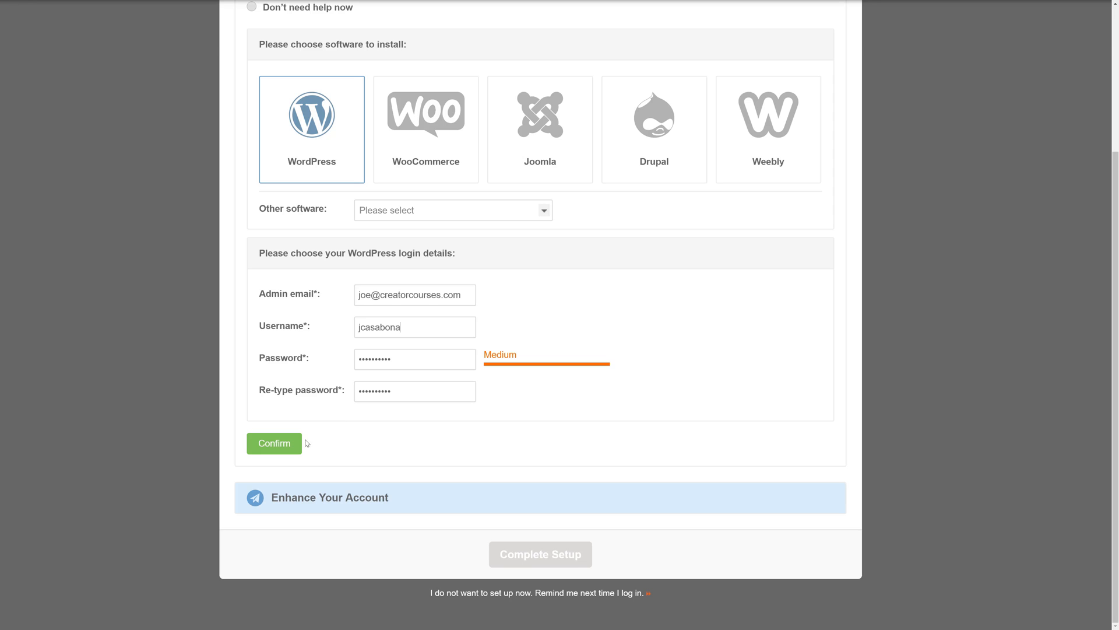
{"action": "left_click", "coordinate": [281, 442]}
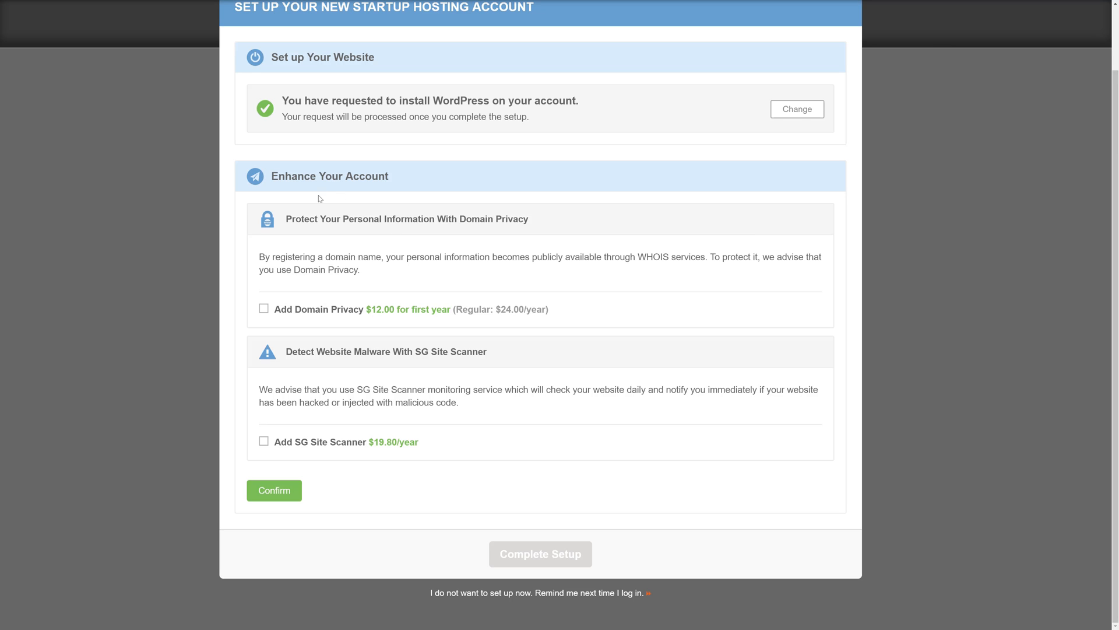
- Complete the hosting setup without any account enhancements and proceed to the customer area
{"action": "left_click", "coordinate": [286, 492]}
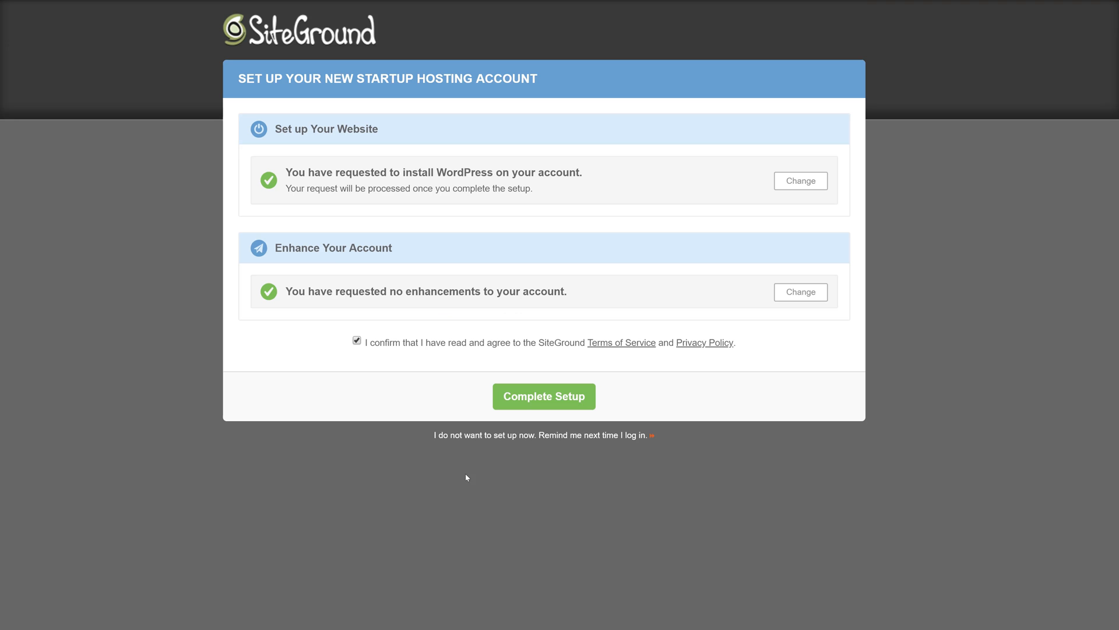
{"action": "left_click", "coordinate": [563, 400]}
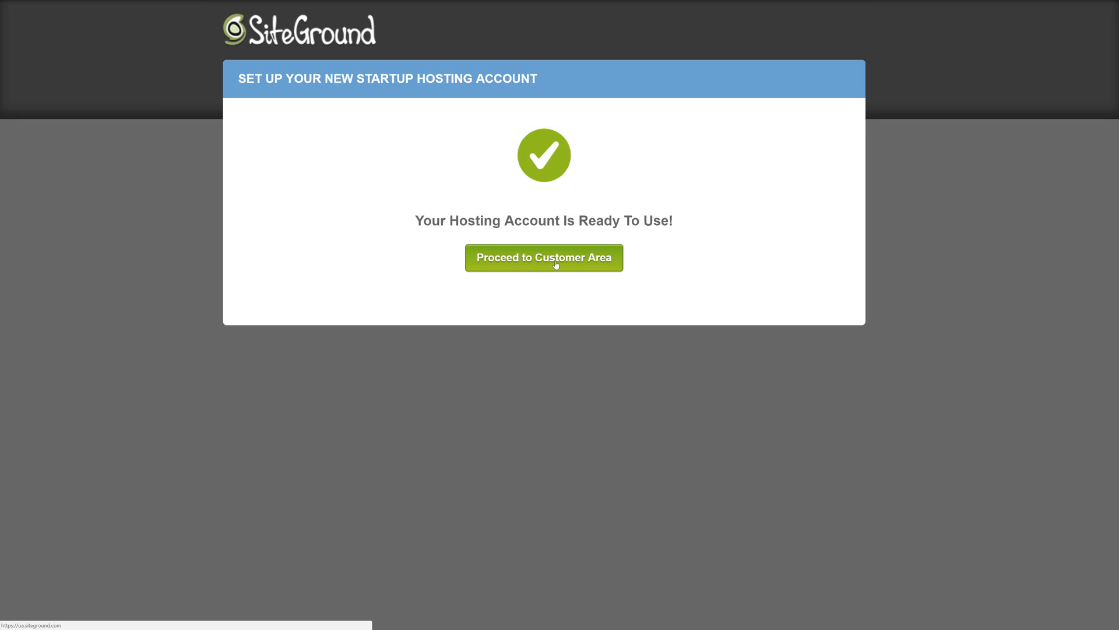
{"action": "left_click", "coordinate": [552, 262]}
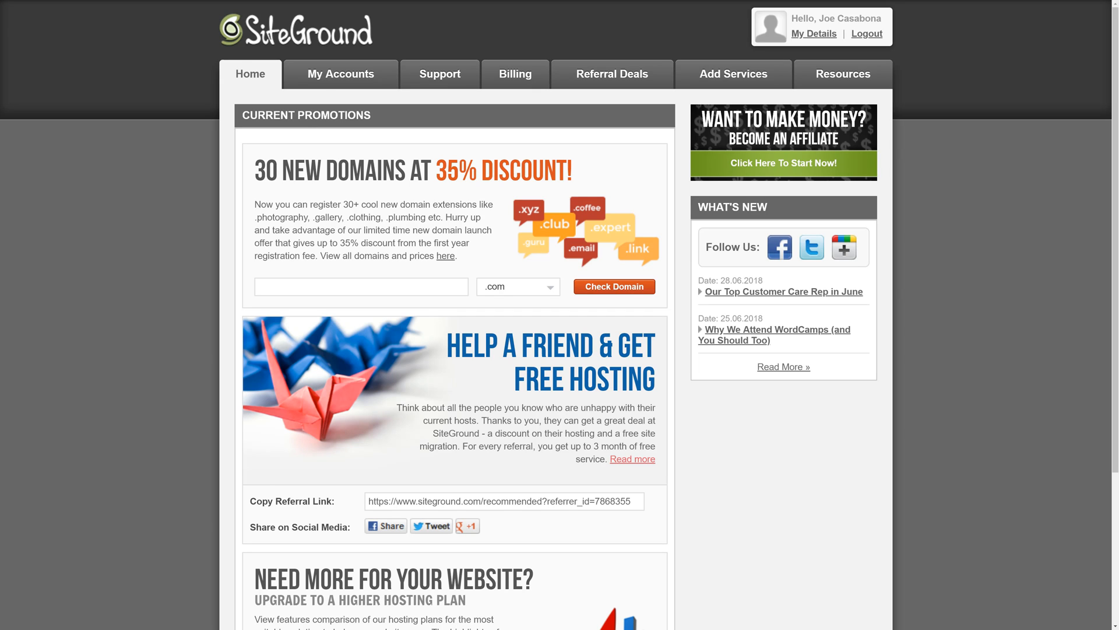
- Open the management page of the booksboat.com account and access its cPanel securely
{"action": "left_click", "coordinate": [330, 78]}
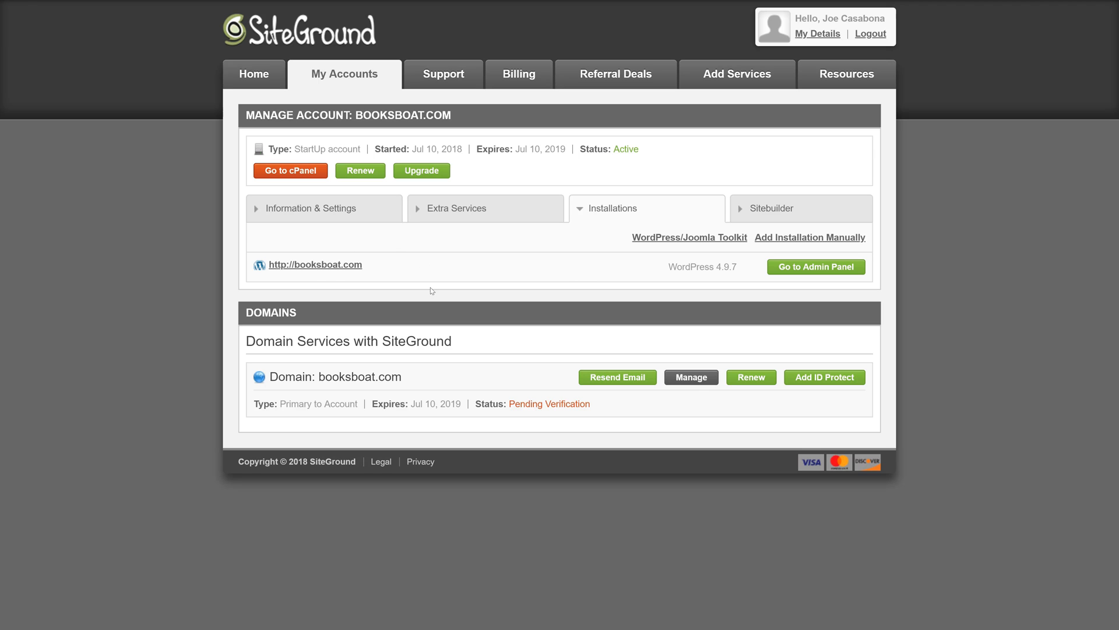
{"action": "left_click", "coordinate": [270, 173]}
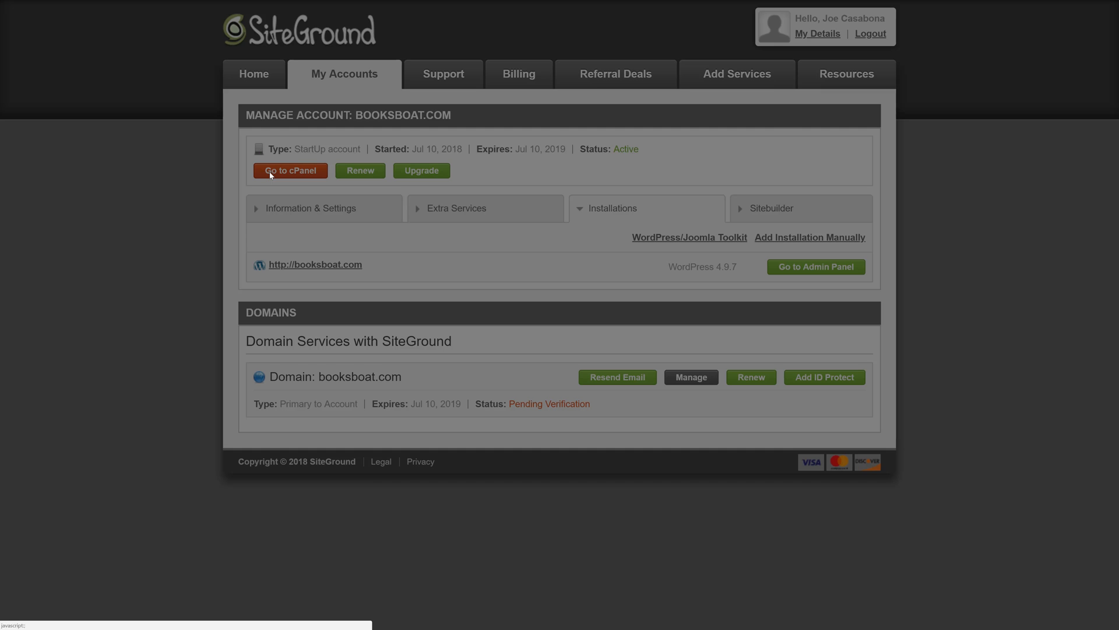
{"action": "left_click", "coordinate": [559, 245]}
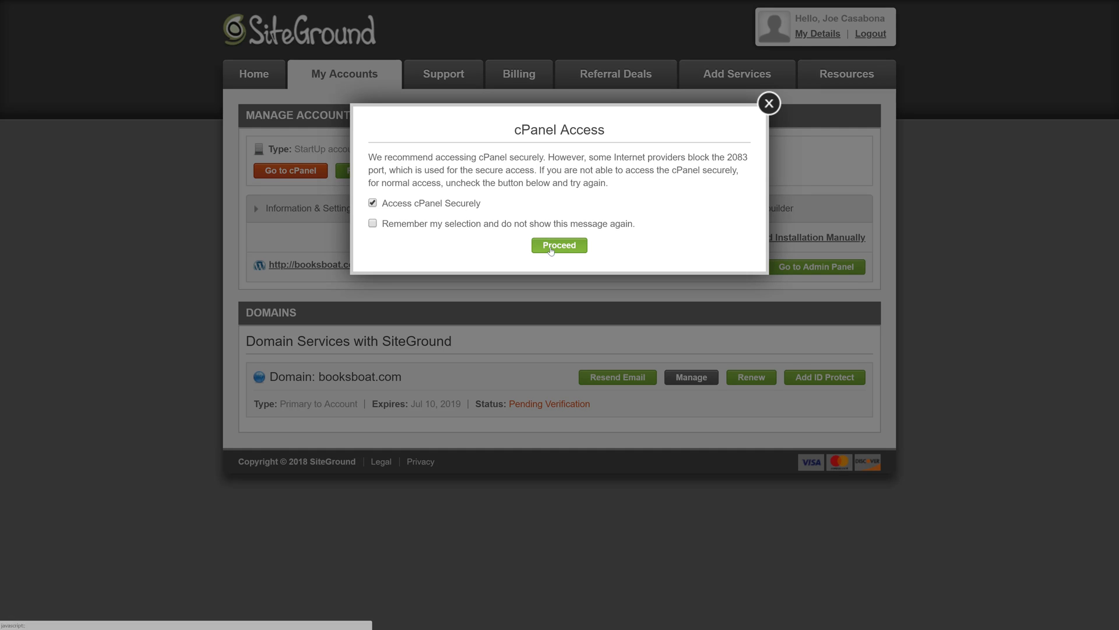
- Open the Let's Encrypt tool from cPanel's Security section
{"action": "scroll", "coordinate": [190, 380], "scroll_direction": "down", "scroll_amount": 10}
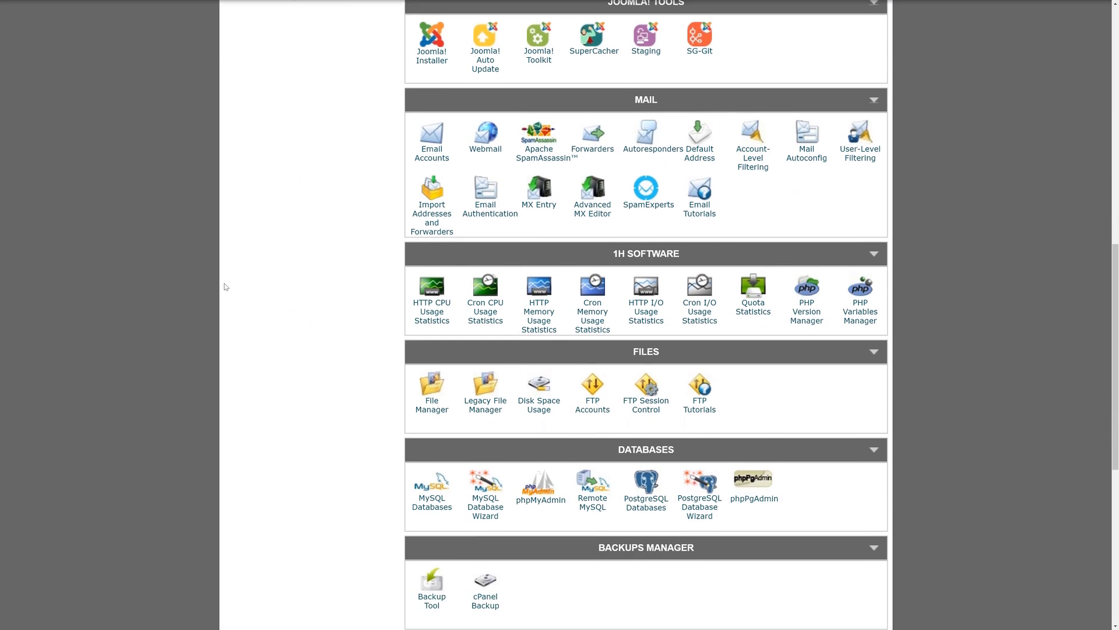
{"action": "scroll", "coordinate": [226, 287], "scroll_direction": "down", "scroll_amount": 7}
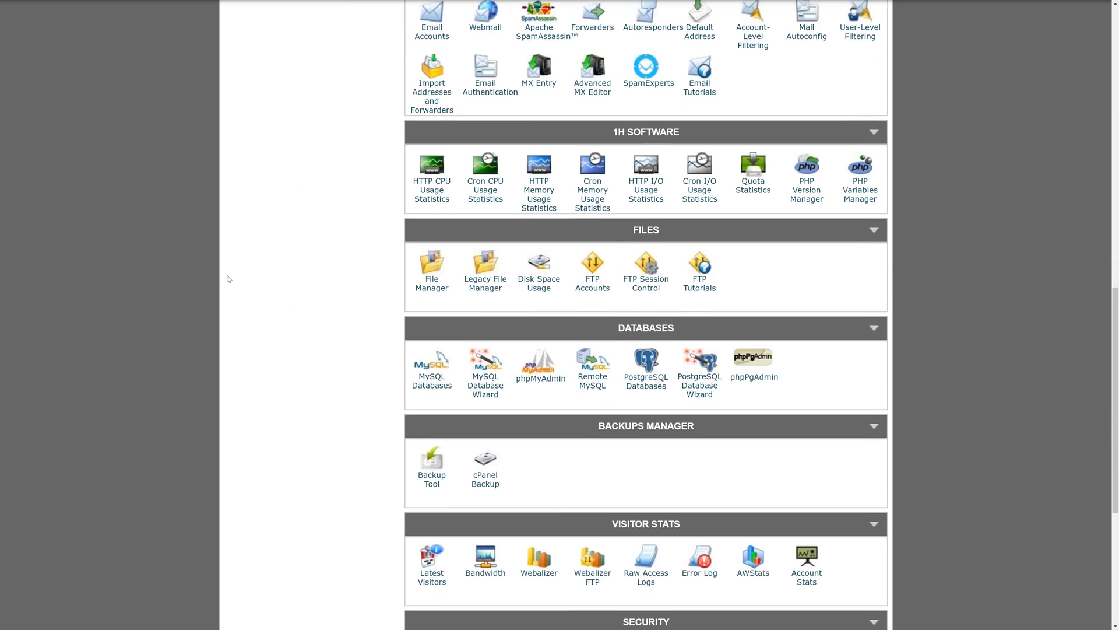
{"action": "scroll", "coordinate": [228, 280], "scroll_direction": "down", "scroll_amount": 1}
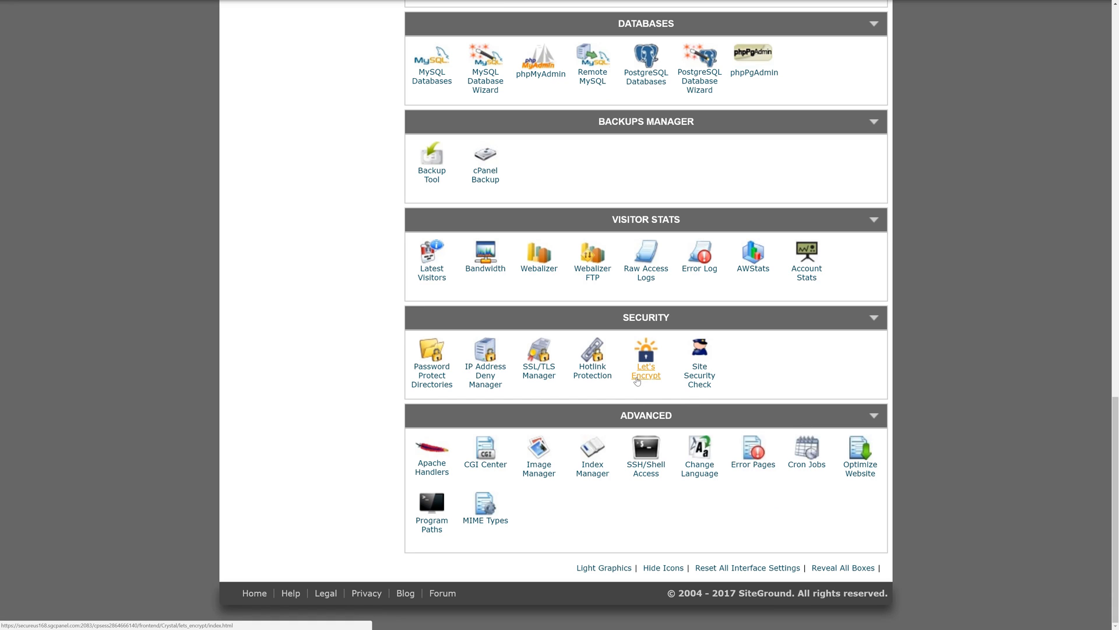
{"action": "left_click", "coordinate": [637, 379]}
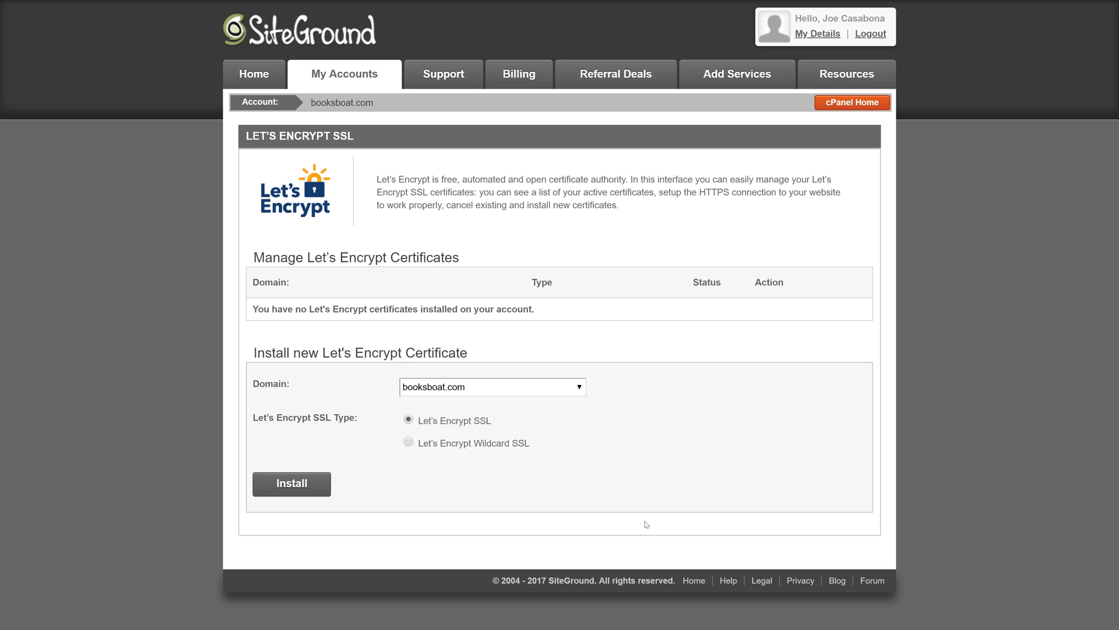
- Install a Let's Encrypt Wildcard SSL certificate for booksboat.com and confirm the installation
{"action": "left_click", "coordinate": [574, 386]}
{"action": "left_click", "coordinate": [477, 401]}
{"action": "left_click", "coordinate": [409, 442]}
{"action": "left_click", "coordinate": [296, 487]}
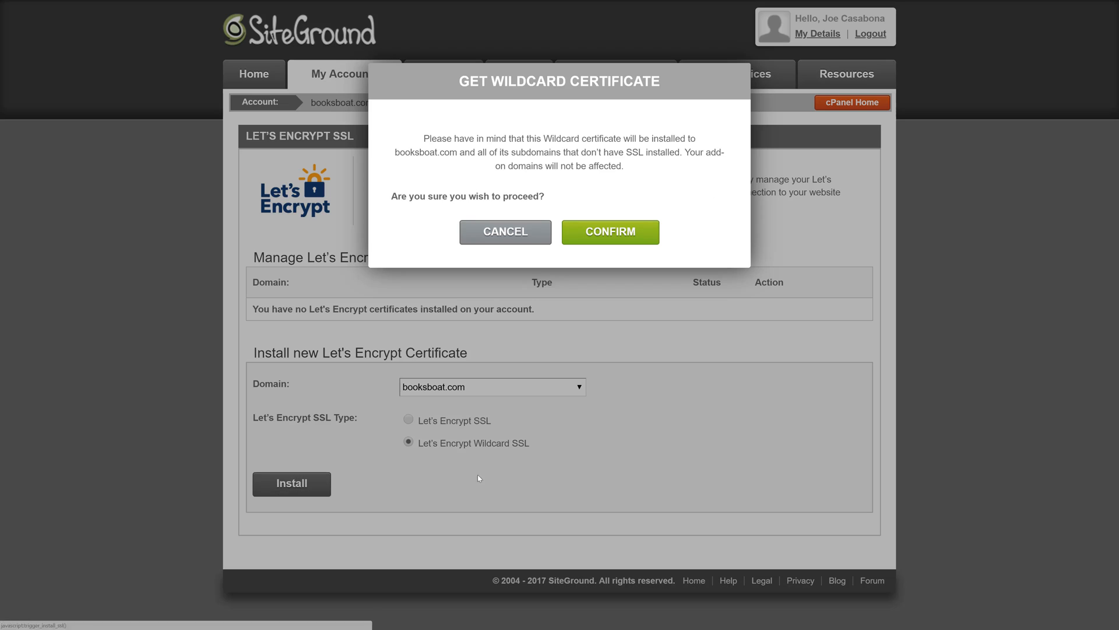
{"action": "left_click", "coordinate": [606, 231]}
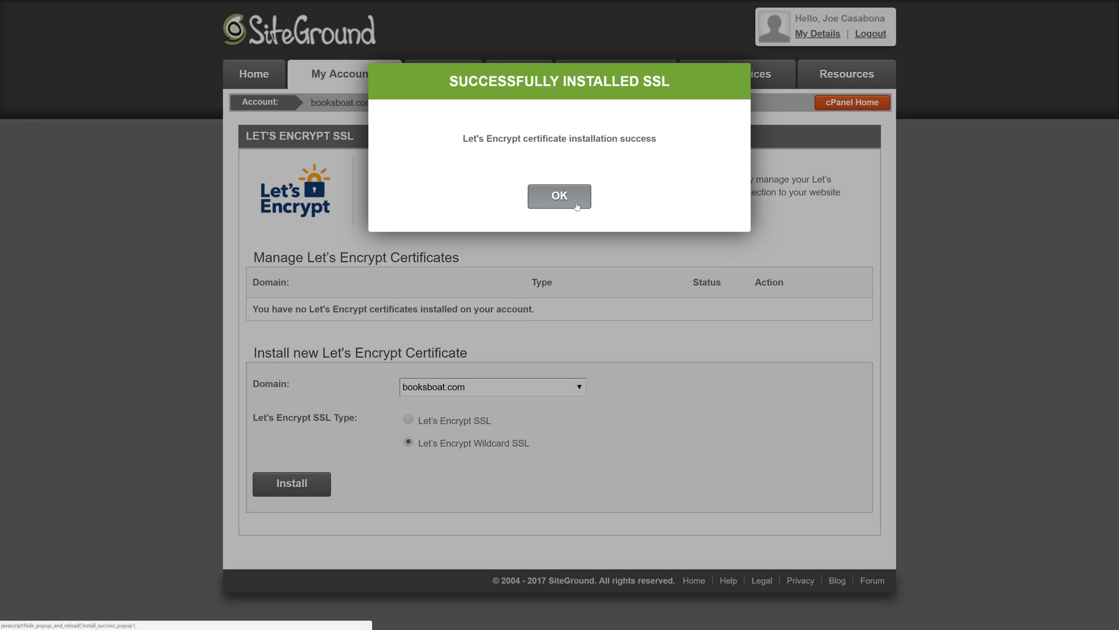
{"action": "left_click", "coordinate": [561, 199]}
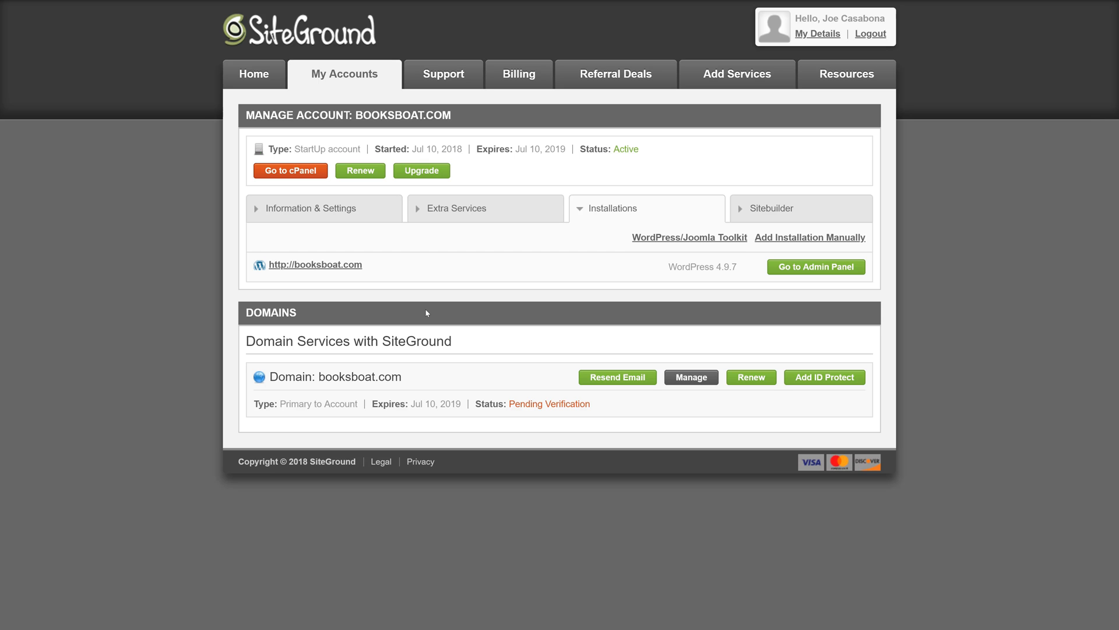
- Open the admin panel of the WordPress installation and log in with the username and password
{"action": "left_click", "coordinate": [814, 268]}
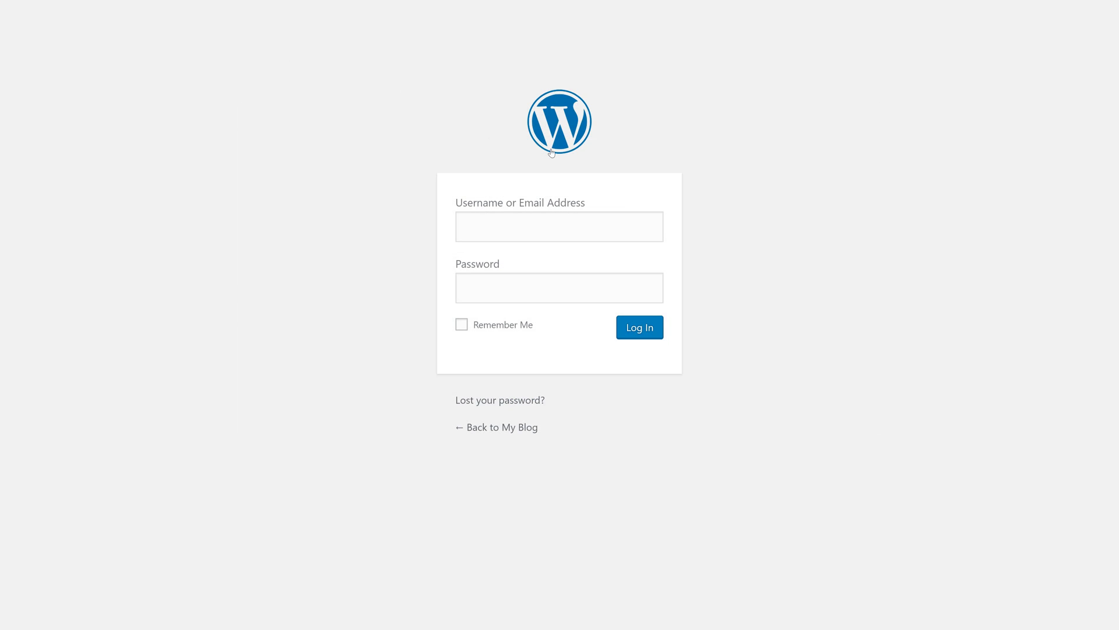
{"action": "type", "text": "jcasabona"}
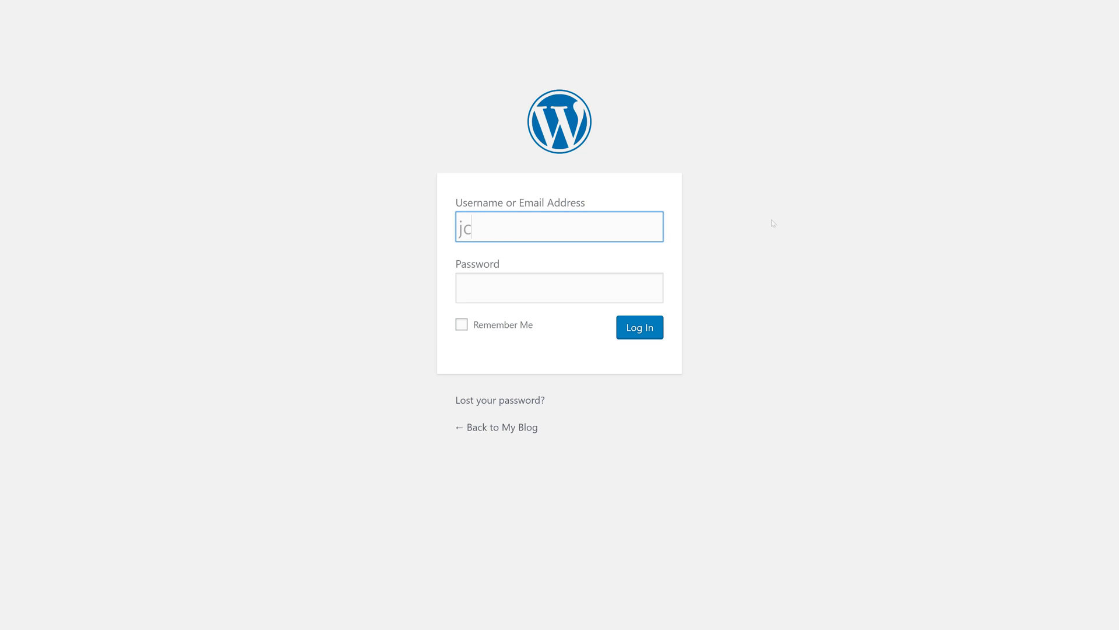
{"action": "key", "text": "Tab"}
{"action": "type", "text": "*****"}
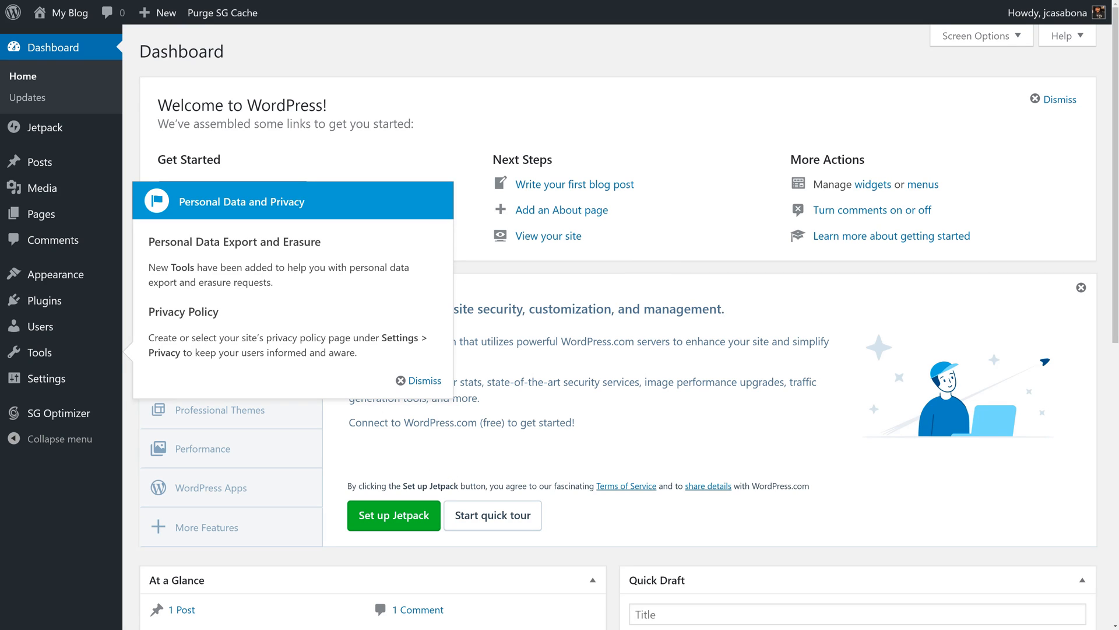
- Dismiss the Personal Data and Privacy notice and the Welcome to WordPress panel on the dashboard
{"action": "left_click", "coordinate": [409, 380]}
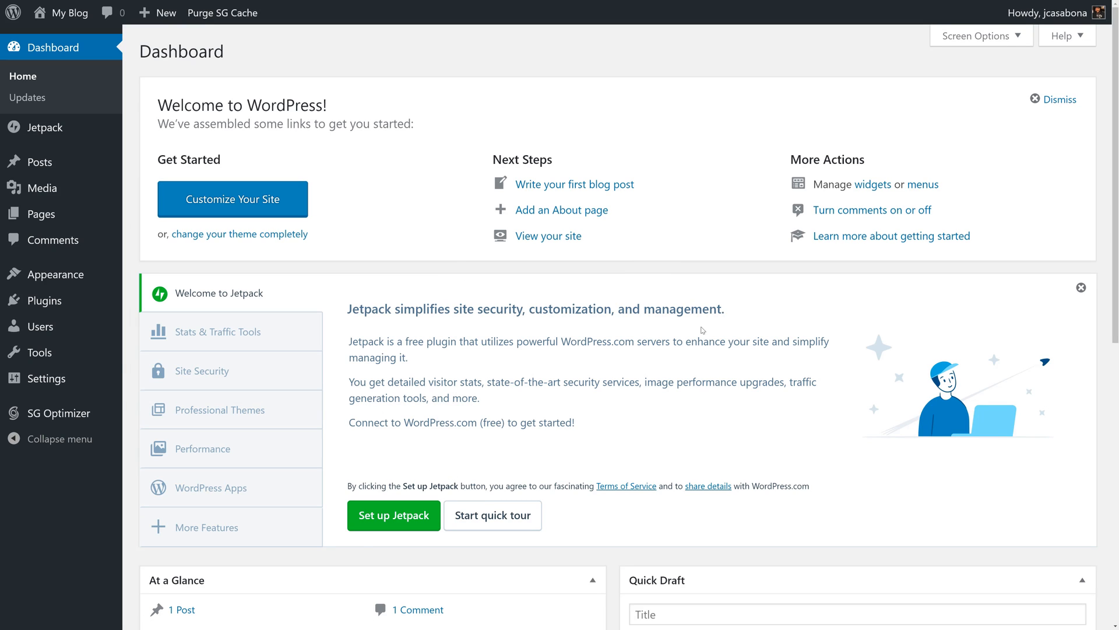
{"action": "left_click", "coordinate": [1055, 101]}
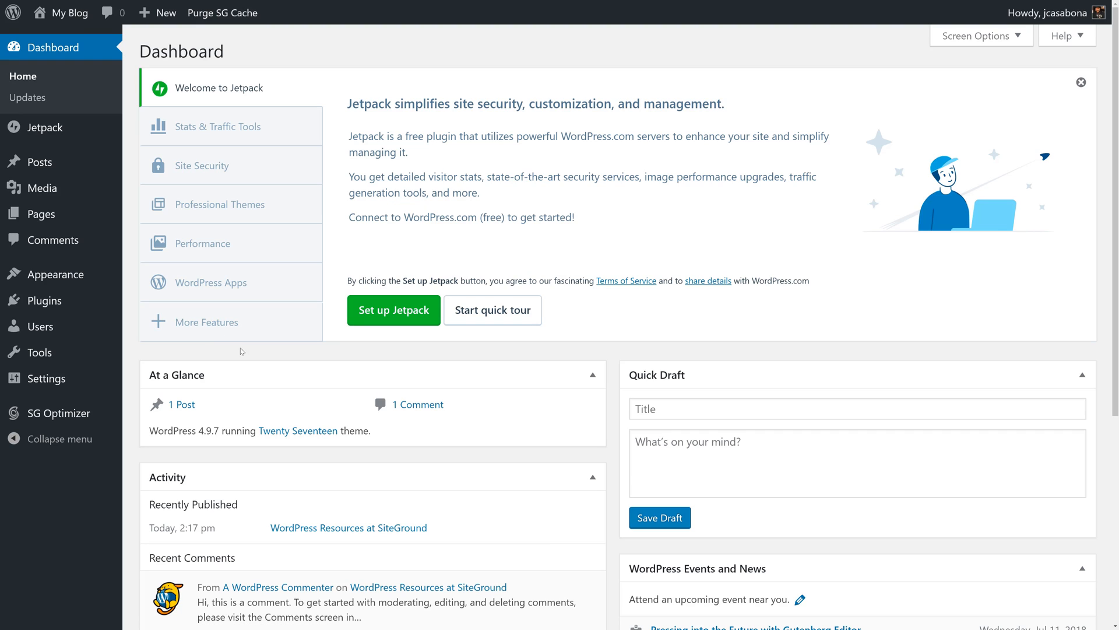
{"action": "mouse_move", "coordinate": [51, 381]}
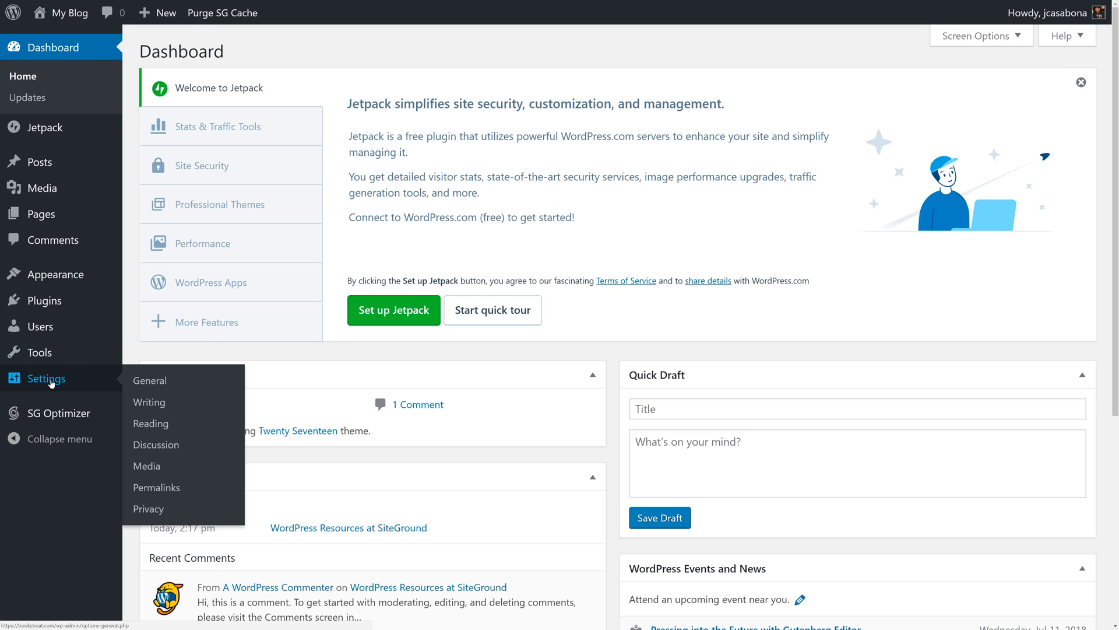
{"action": "left_click", "coordinate": [169, 384]}
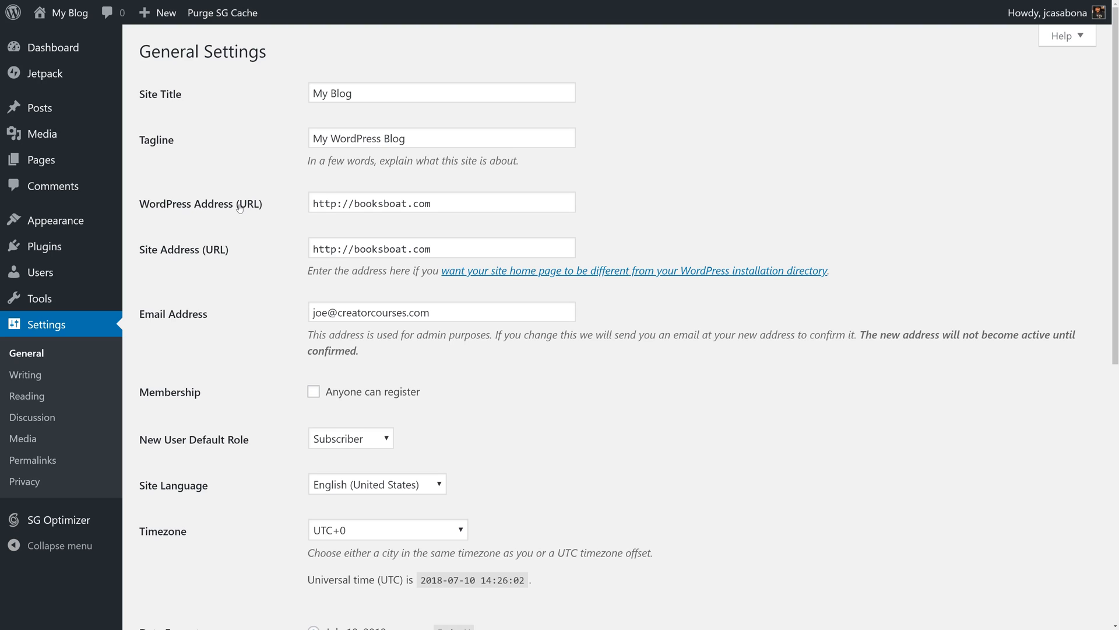
{"action": "left_click", "coordinate": [408, 202]}
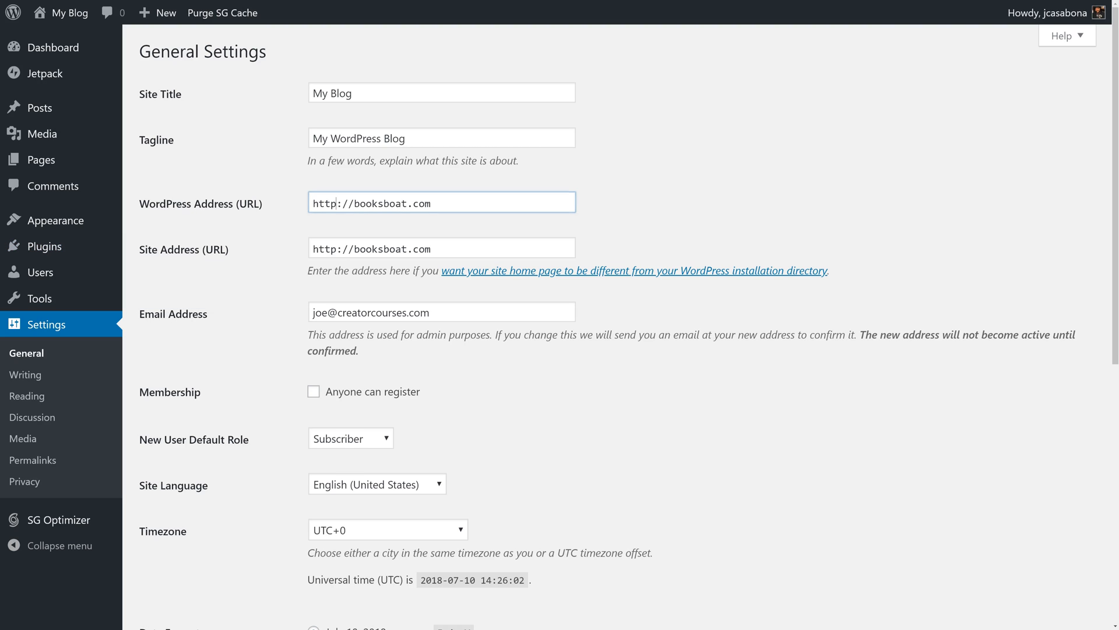
{"action": "type", "text": "s"}
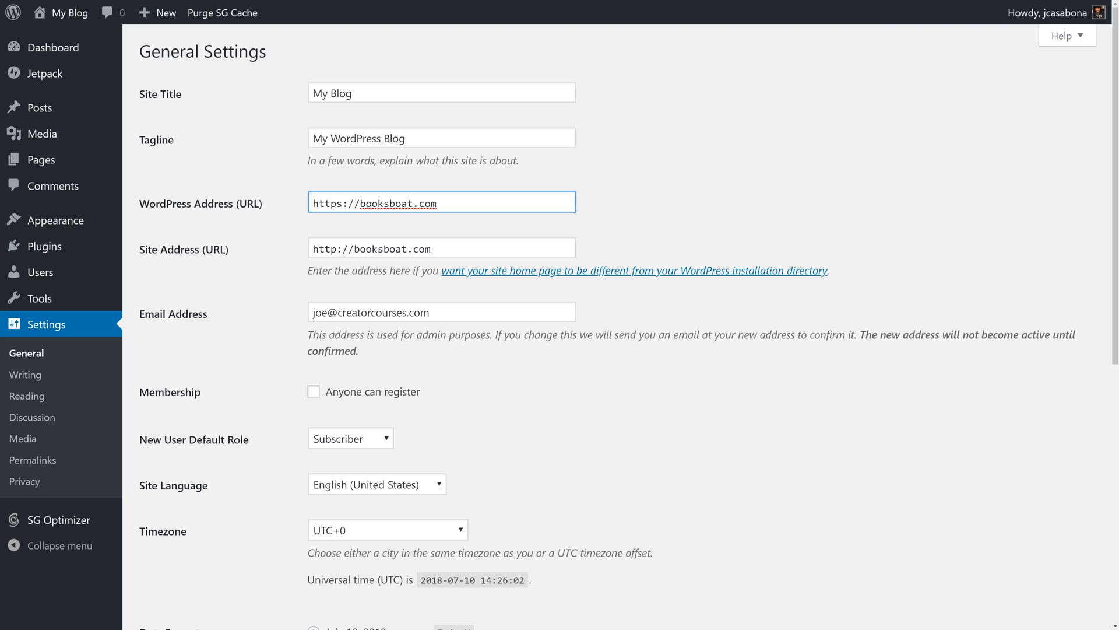
{"action": "left_click", "coordinate": [342, 249]}
{"action": "type", "text": "s"}
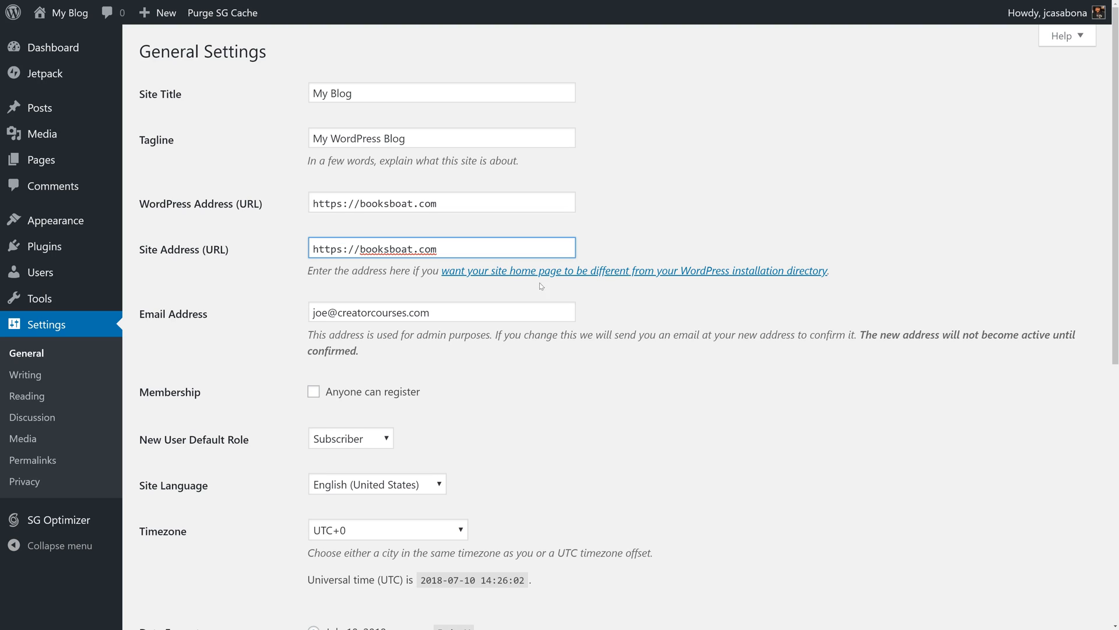
{"action": "left_click_drag", "start_coordinate": [342, 204], "coordinate": [277, 207]}
{"action": "left_click", "coordinate": [288, 228]}
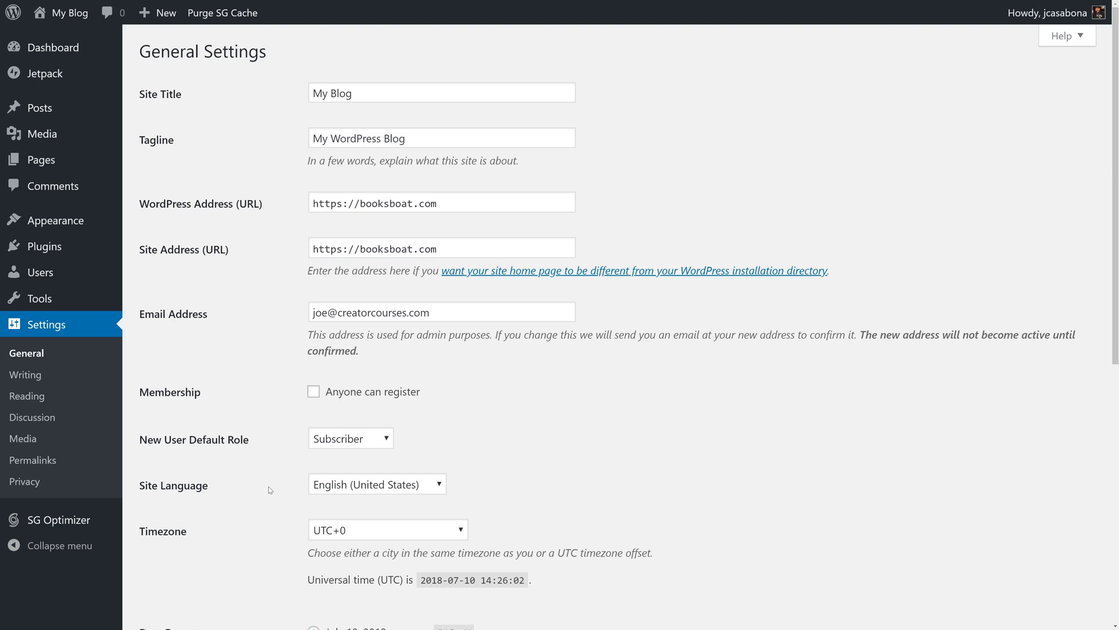
- Set the site's timezone to New York and save the general settings
{"action": "scroll", "coordinate": [274, 477], "scroll_direction": "down", "scroll_amount": 6}
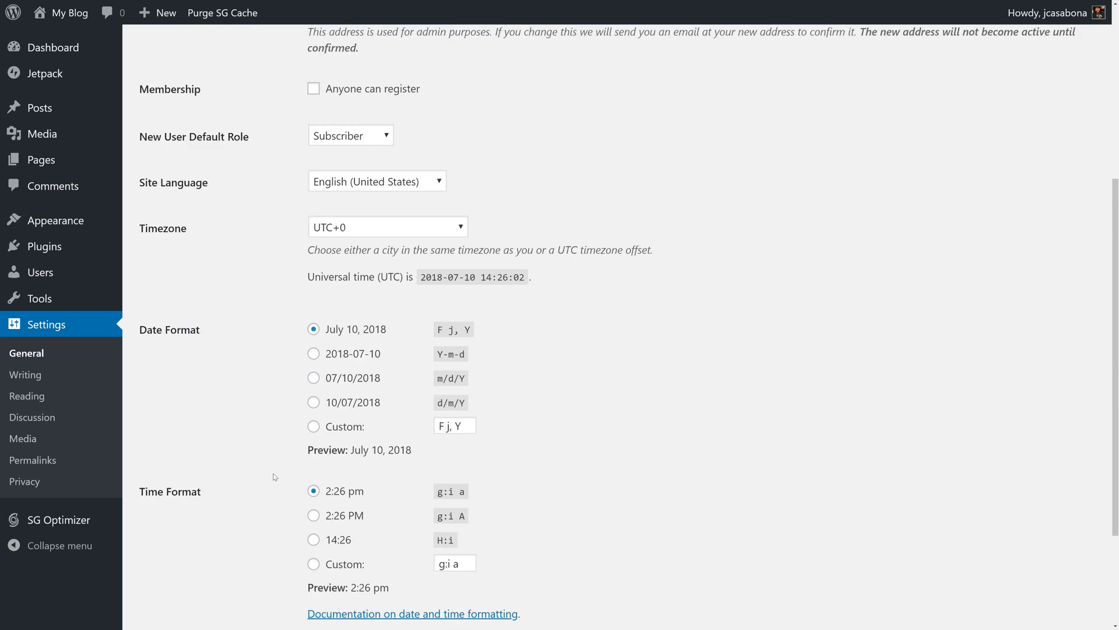
{"action": "left_click", "coordinate": [459, 198]}
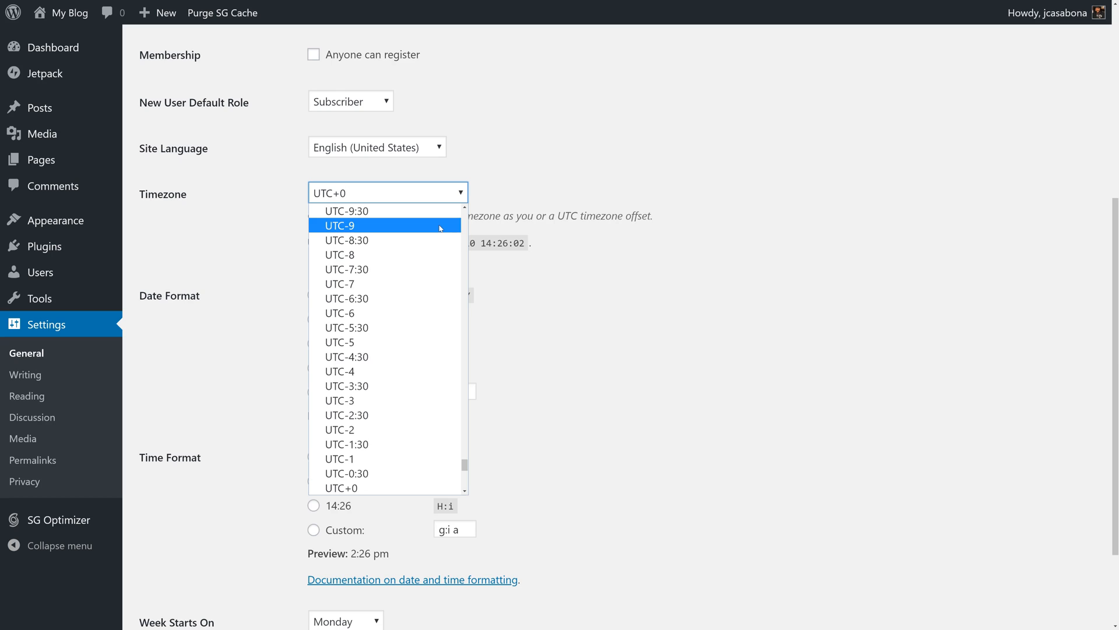
{"action": "key", "text": "m"}
{"action": "key", "text": "m"}
{"action": "key", "text": "m"}
{"action": "key", "text": "m"}
{"action": "key", "text": "m"}
{"action": "key", "text": "m"}
{"action": "key", "text": "m"}
{"action": "key", "text": "m"}
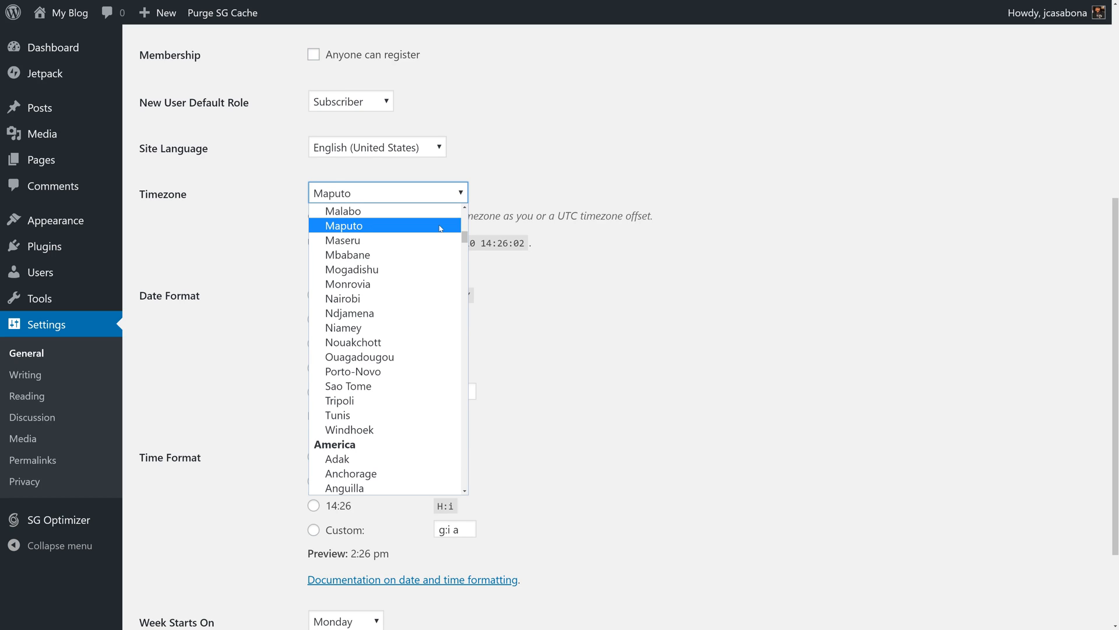
{"action": "key", "text": "m"}
{"action": "key", "text": "m"}
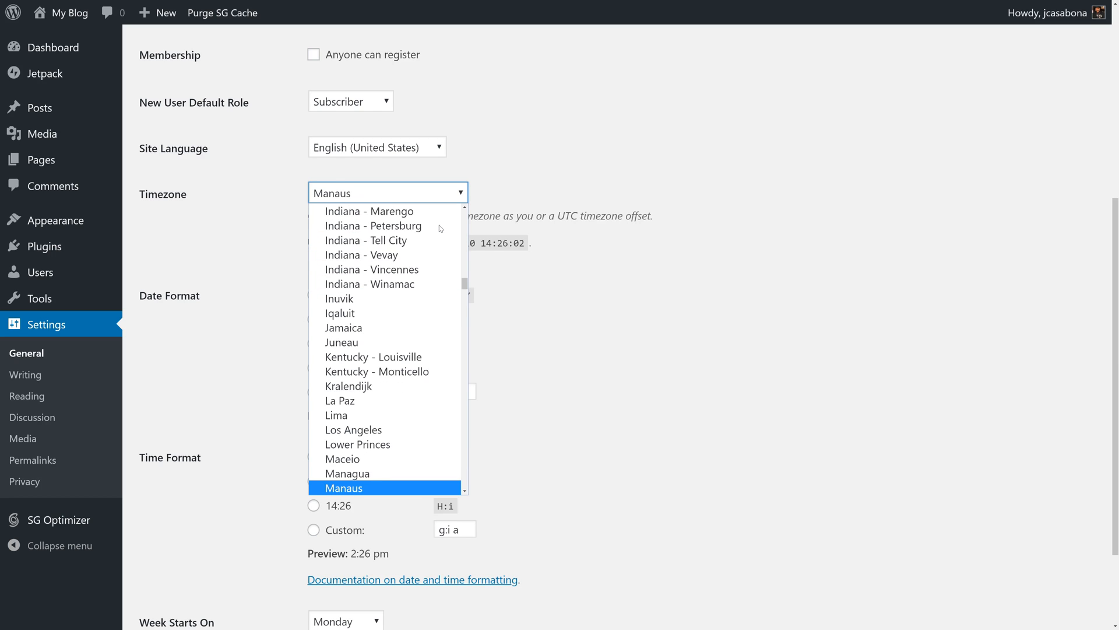
{"action": "scroll", "coordinate": [408, 245], "scroll_direction": "down", "scroll_amount": 8}
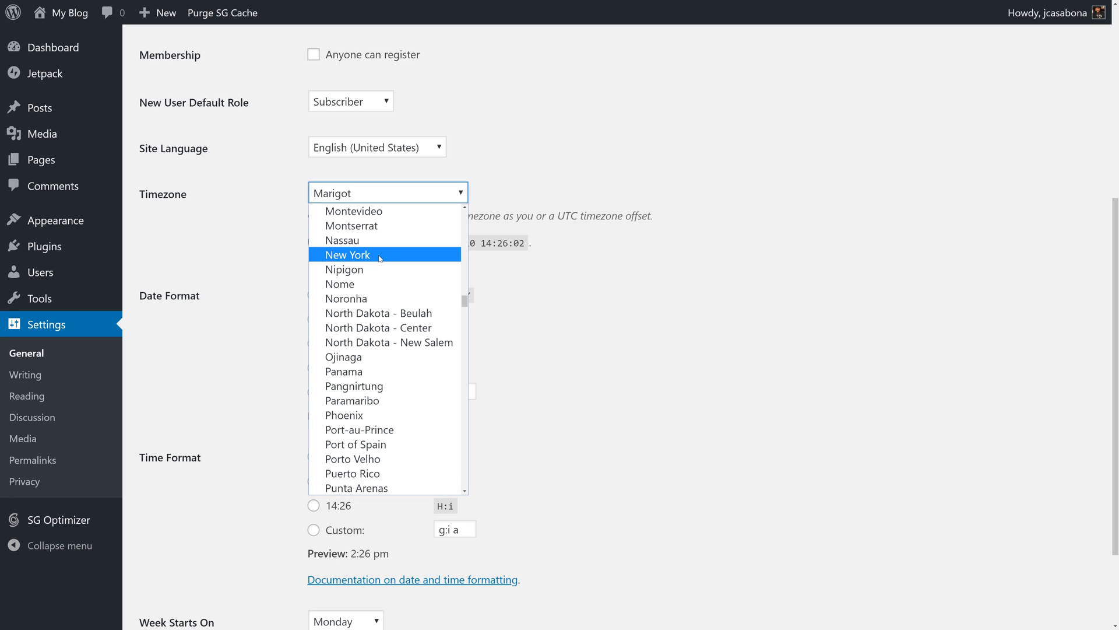
{"action": "left_click", "coordinate": [380, 258]}
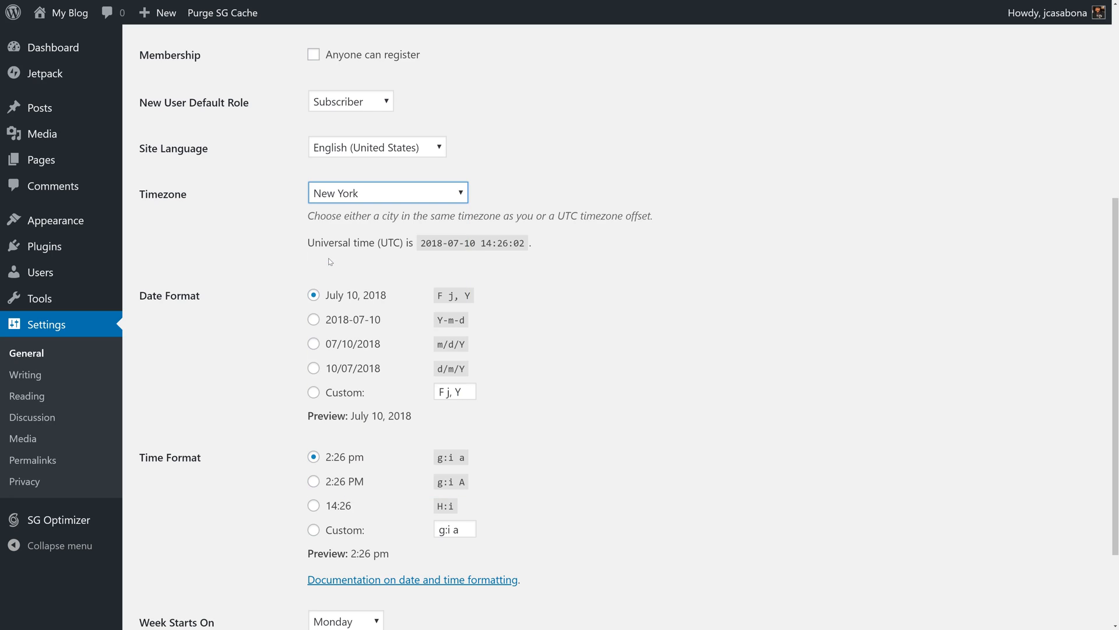
{"action": "scroll", "coordinate": [548, 330], "scroll_direction": "down", "scroll_amount": 2}
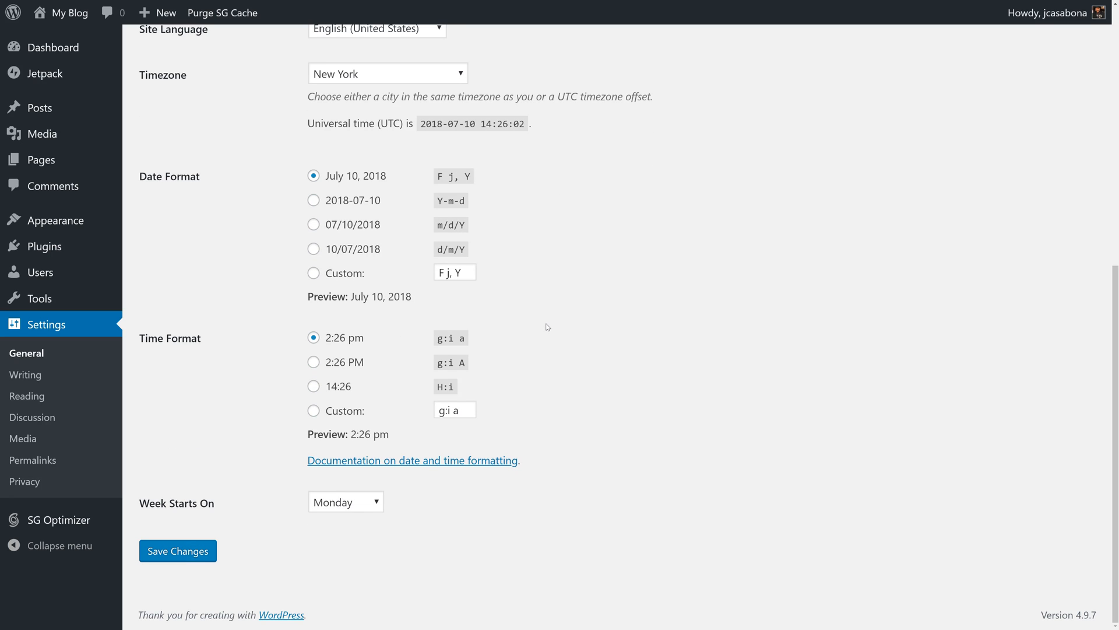
{"action": "left_click", "coordinate": [206, 549]}
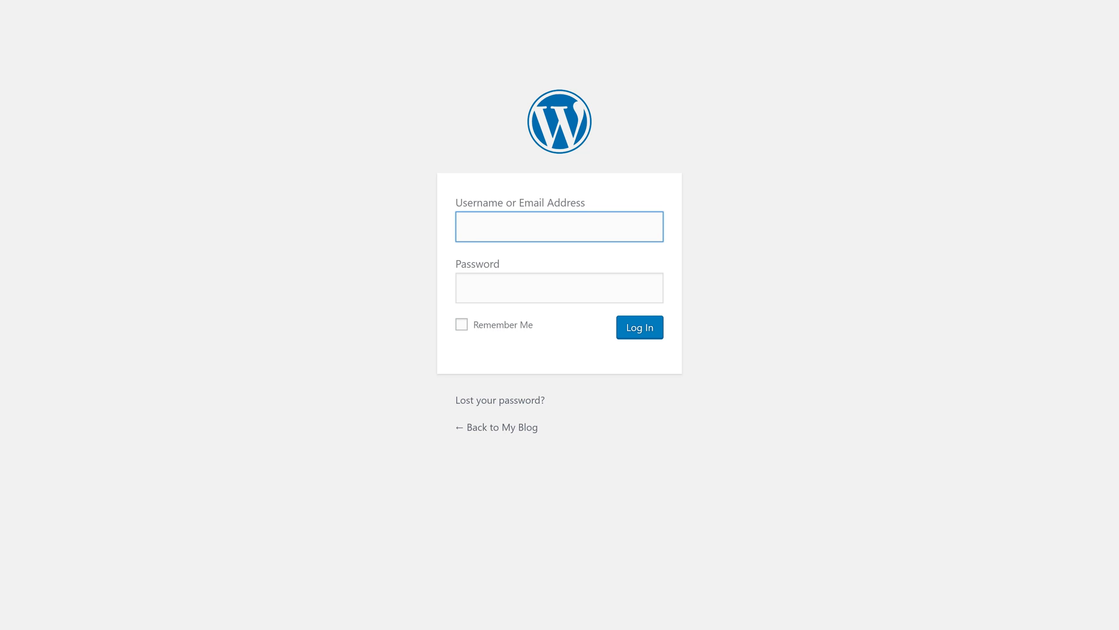
- Log back in to WordPress with the account username and password
{"action": "type", "text": "jcasabona"}
{"action": "key", "text": "Tab"}
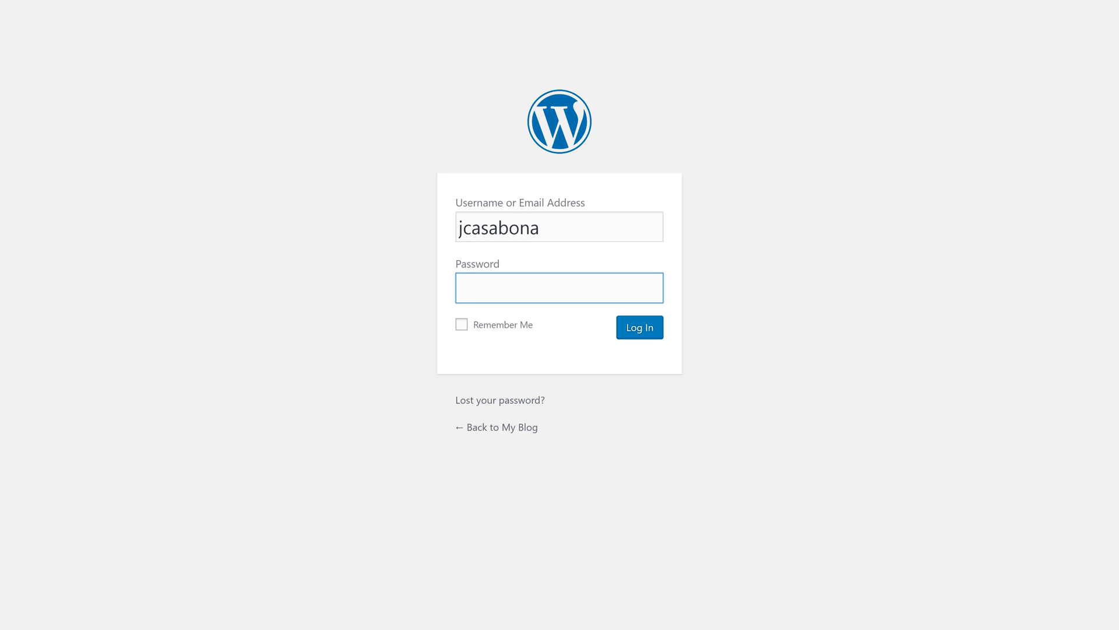
{"action": "type", "text": "••••••••••"}
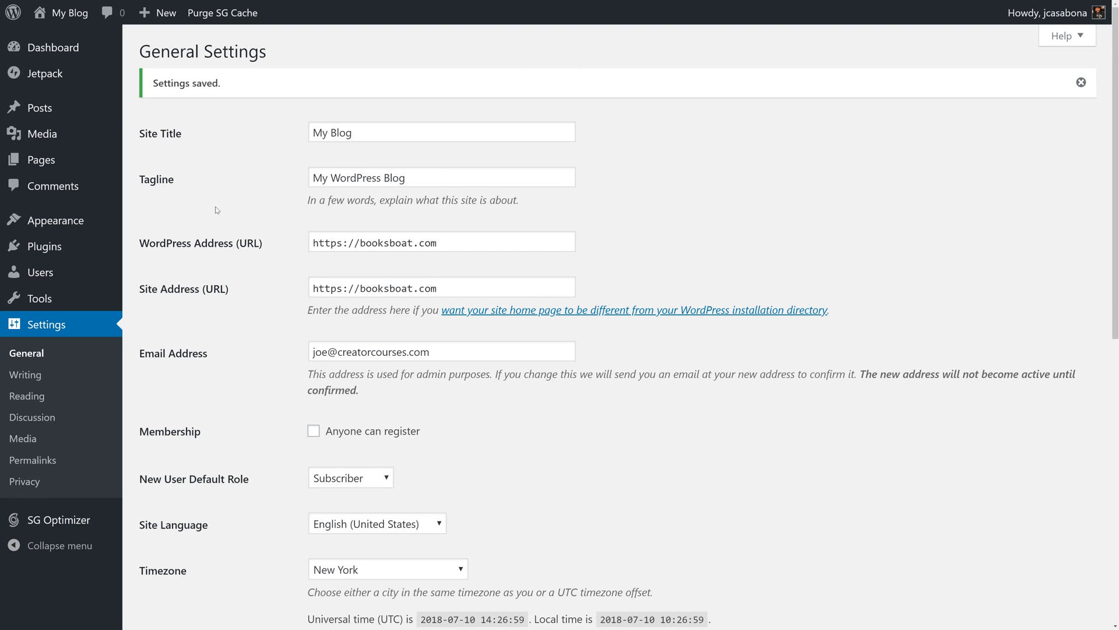
- Start the Jetpack setup from the WordPress dashboard and choose the free plan
{"action": "left_click", "coordinate": [50, 47]}
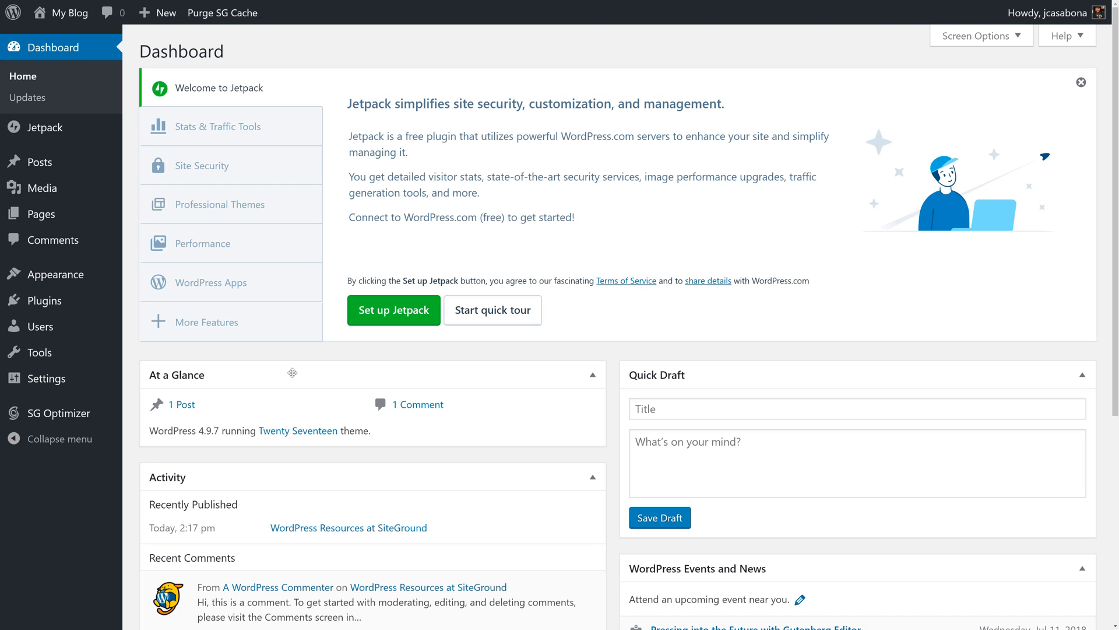
{"action": "left_click", "coordinate": [384, 314]}
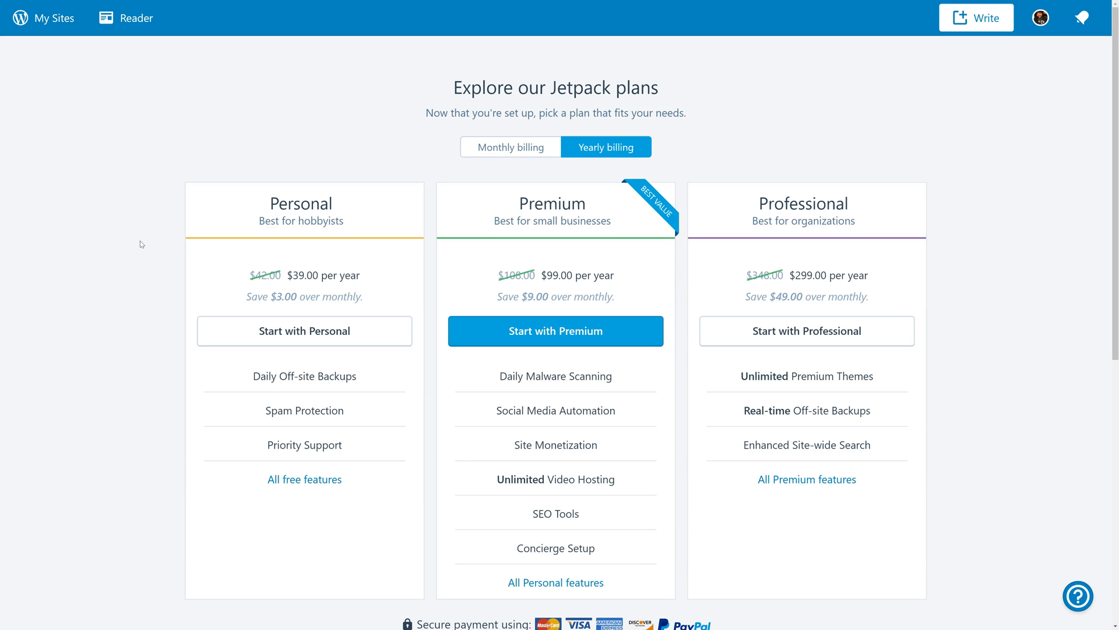
{"action": "scroll", "coordinate": [141, 244], "scroll_direction": "down", "scroll_amount": 6}
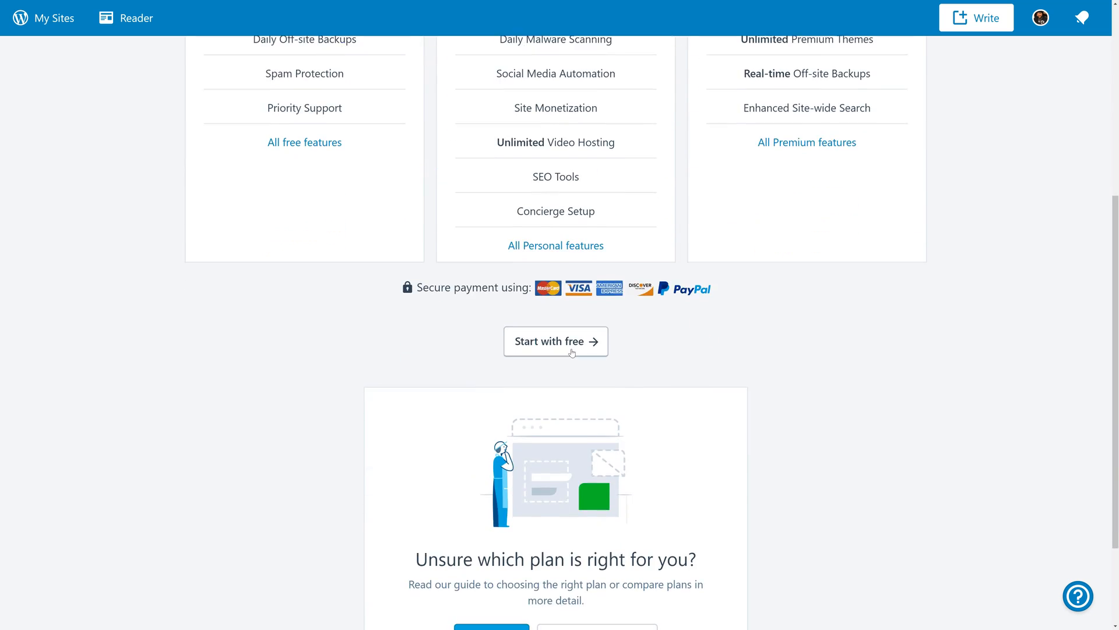
{"action": "left_click", "coordinate": [558, 342]}
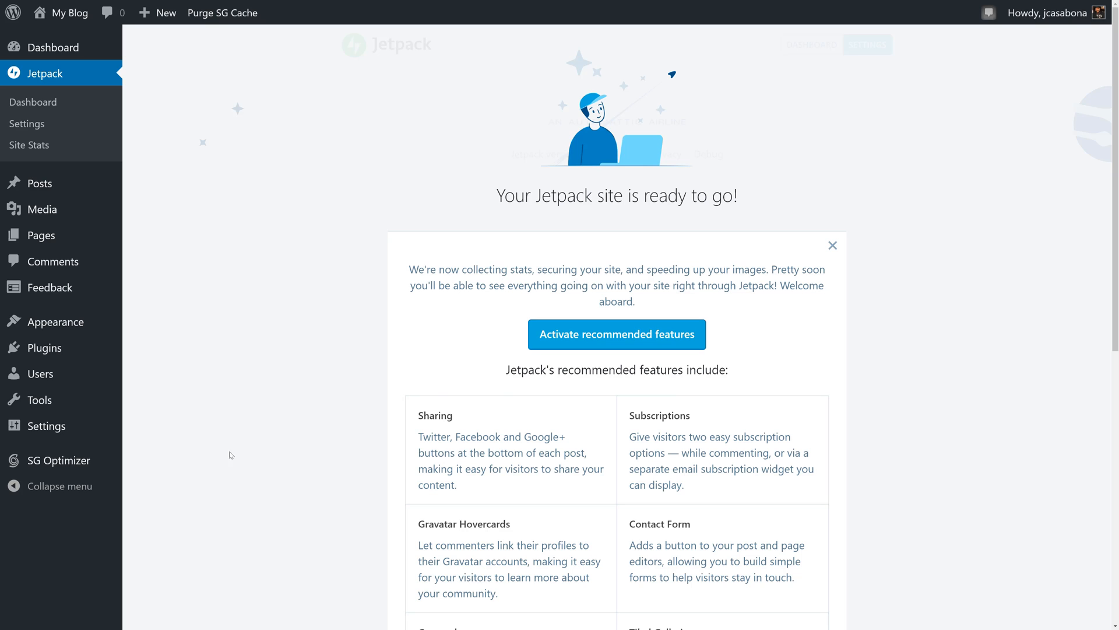
- Review Jetpack's recommended features and activate them
{"action": "scroll", "coordinate": [397, 408], "scroll_direction": "down", "scroll_amount": 2}
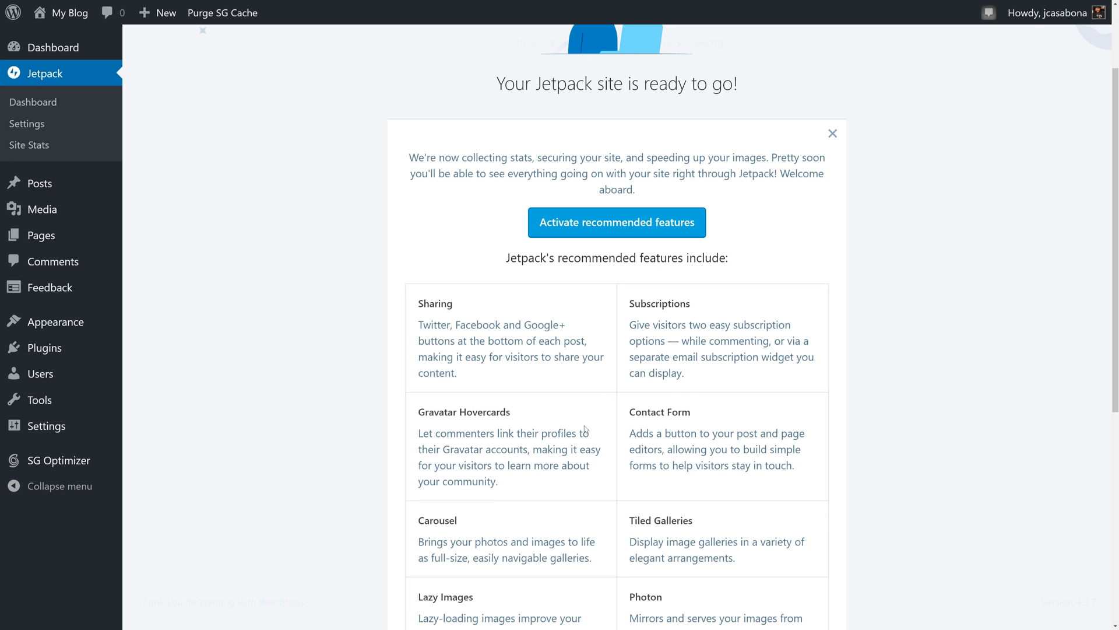
{"action": "scroll", "coordinate": [548, 457], "scroll_direction": "down", "scroll_amount": 2}
{"action": "scroll", "coordinate": [548, 458], "scroll_direction": "down", "scroll_amount": 5}
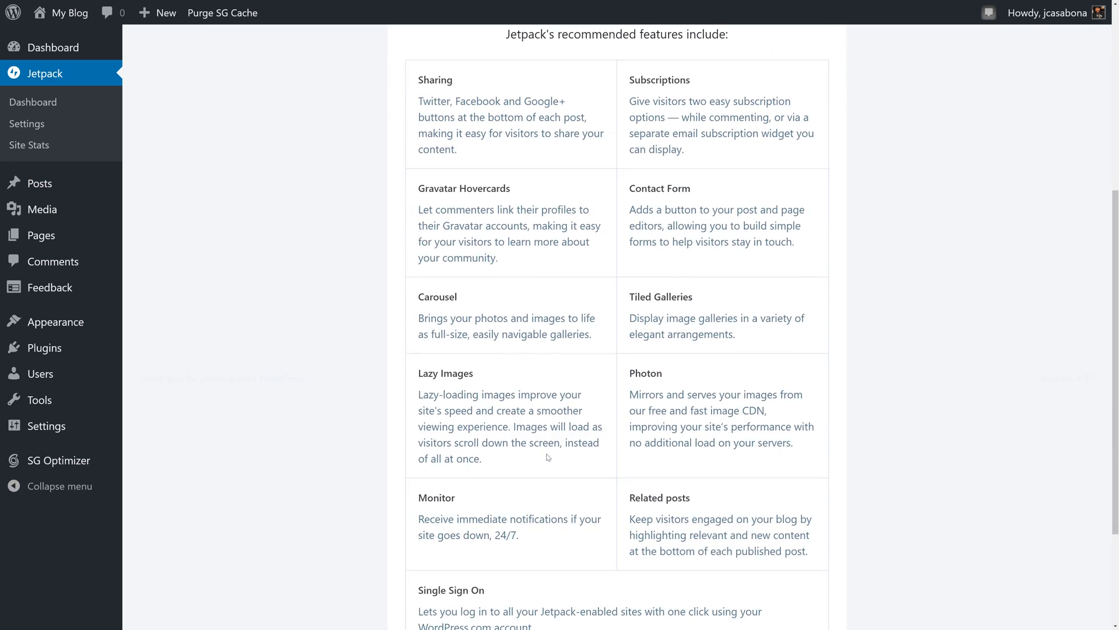
{"action": "scroll", "coordinate": [599, 385], "scroll_direction": "up", "scroll_amount": 10}
{"action": "left_click", "coordinate": [609, 334]}
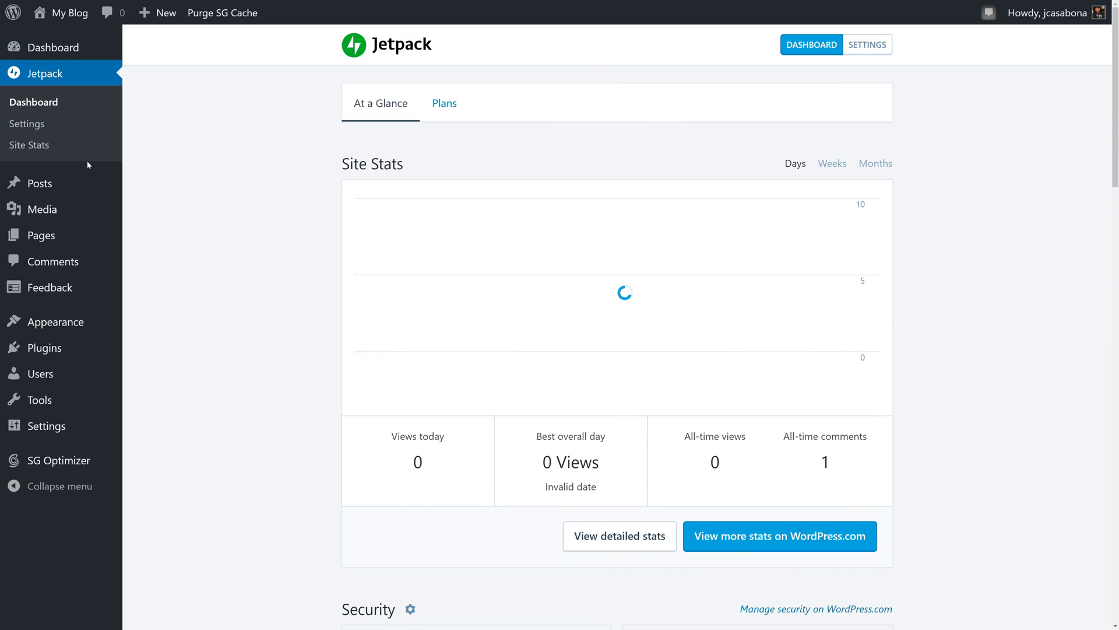
- Enable Dynamic Cache in SG Optimizer's SuperCacher configuration
{"action": "left_click", "coordinate": [64, 464]}
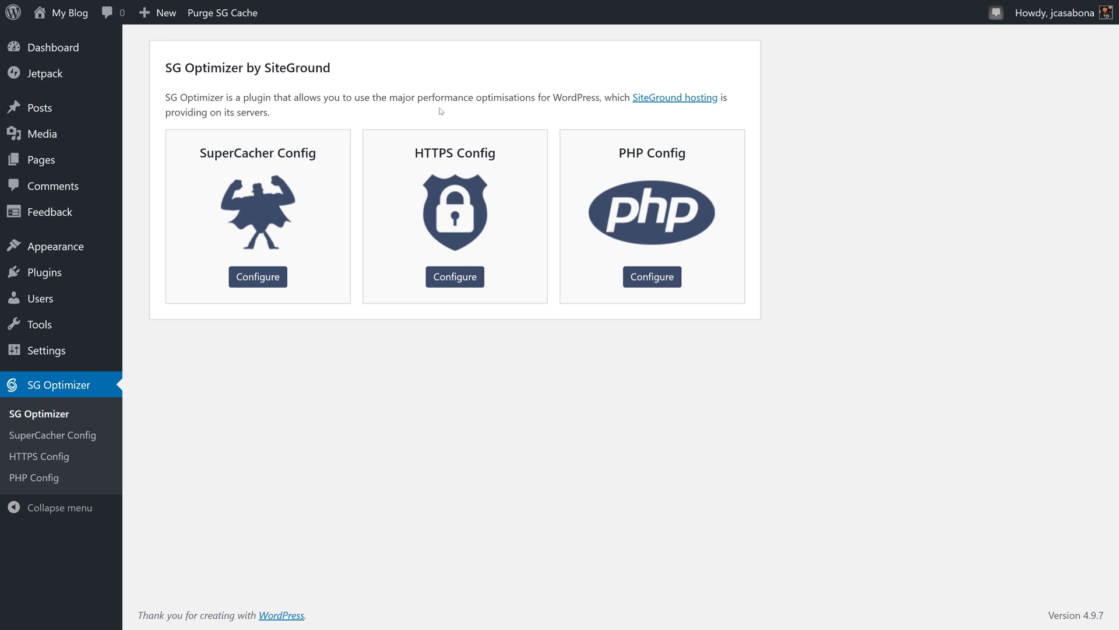
{"action": "left_click", "coordinate": [257, 276]}
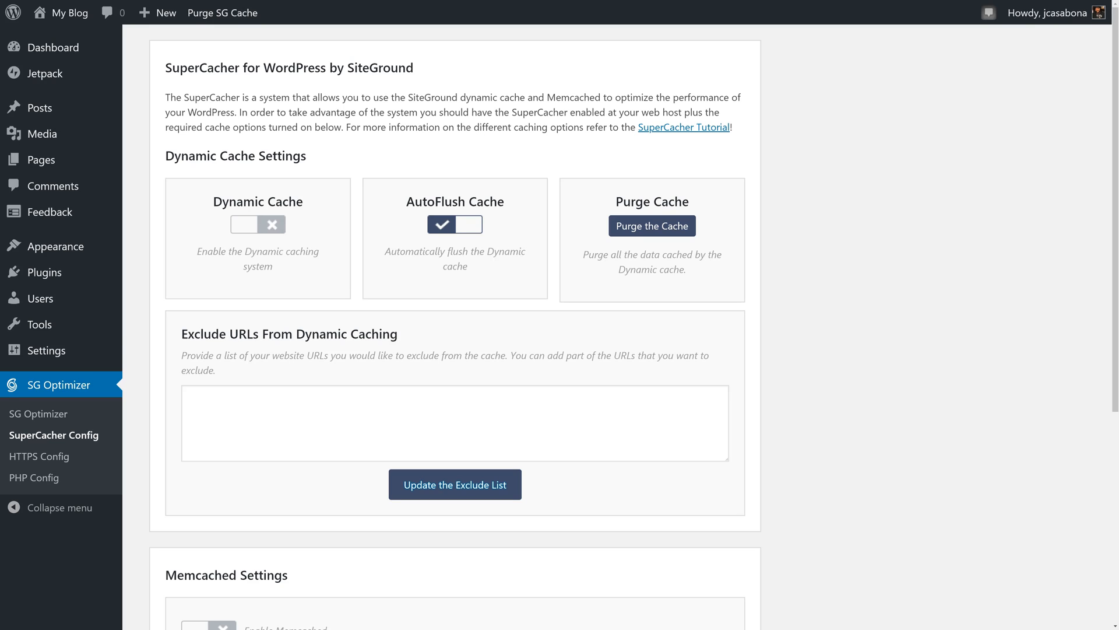
{"action": "left_click", "coordinate": [251, 226]}
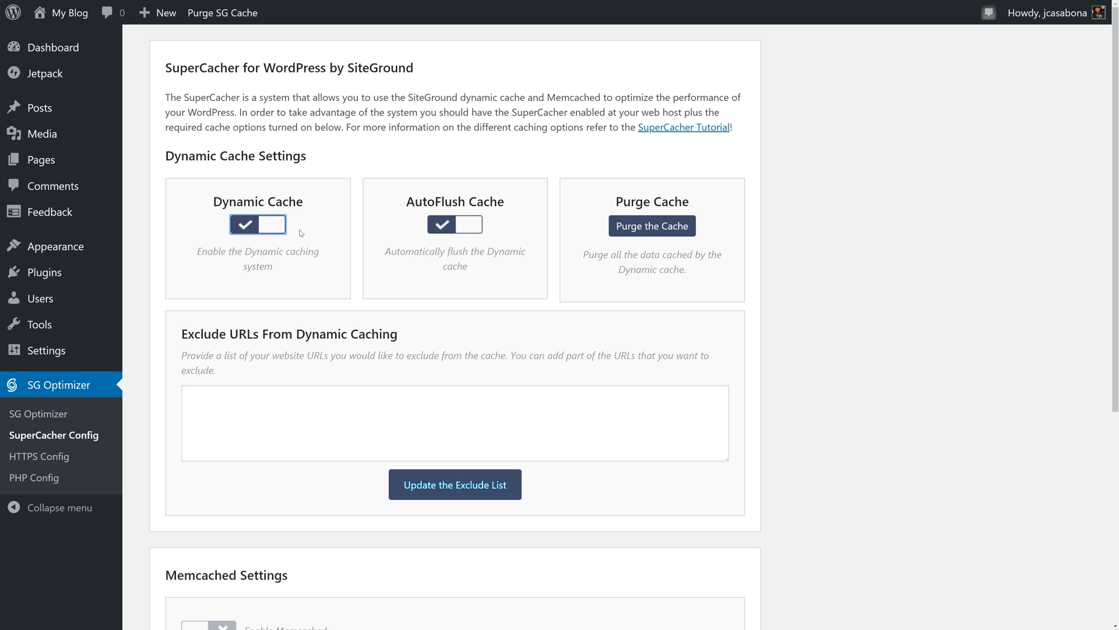
- Enable Force HTTPS in SG Optimizer and open its PHP configuration to check the version
{"action": "left_click", "coordinate": [107, 462]}
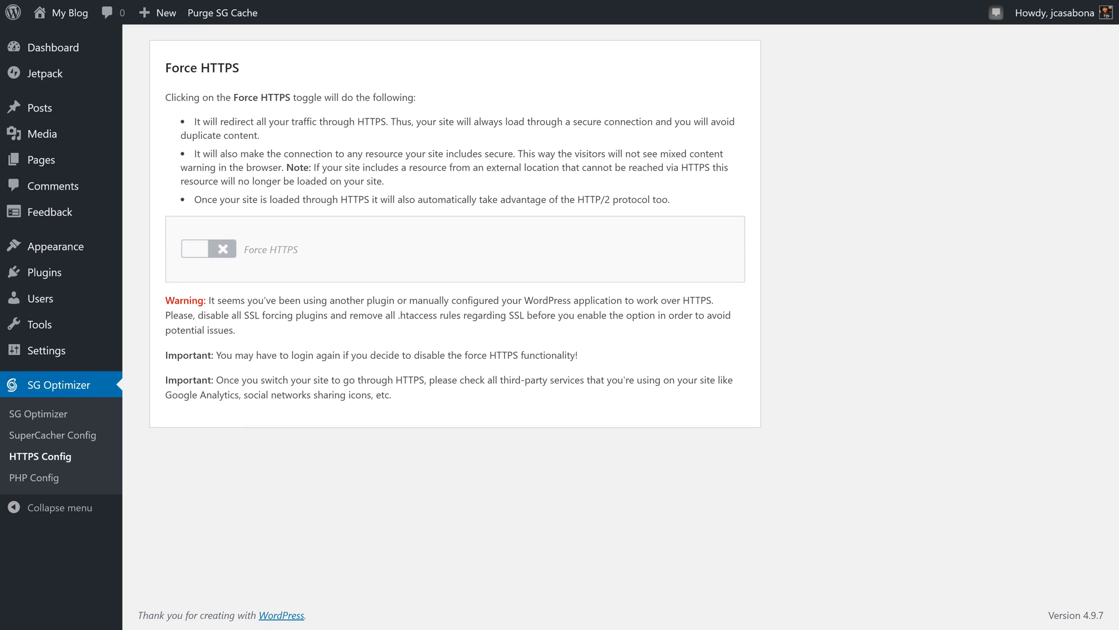
{"action": "left_click", "coordinate": [223, 249]}
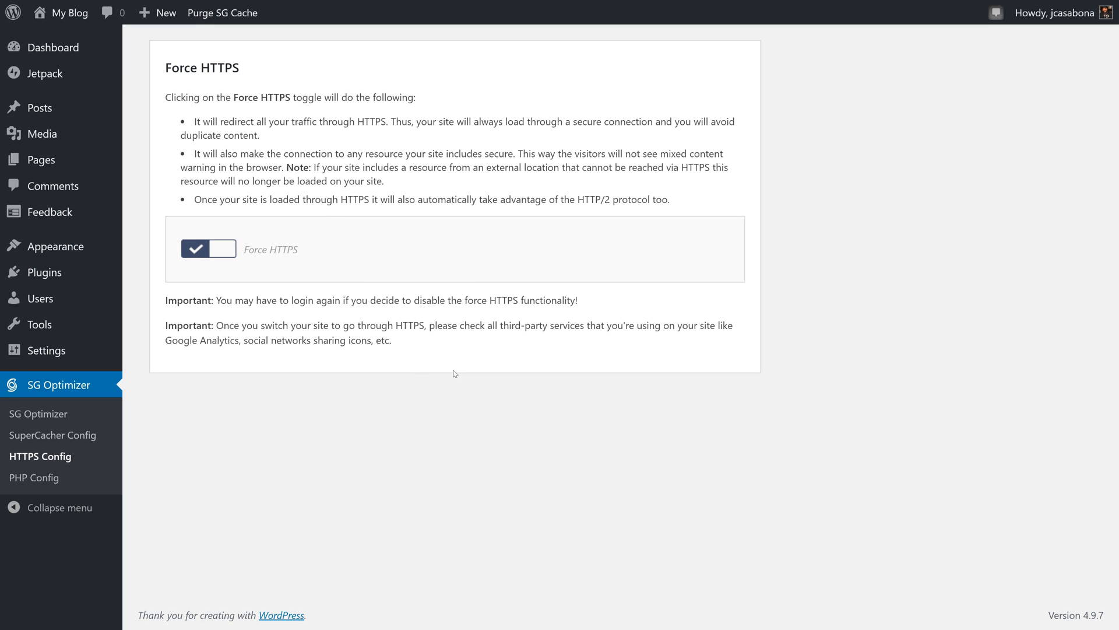
{"action": "left_click", "coordinate": [34, 478]}
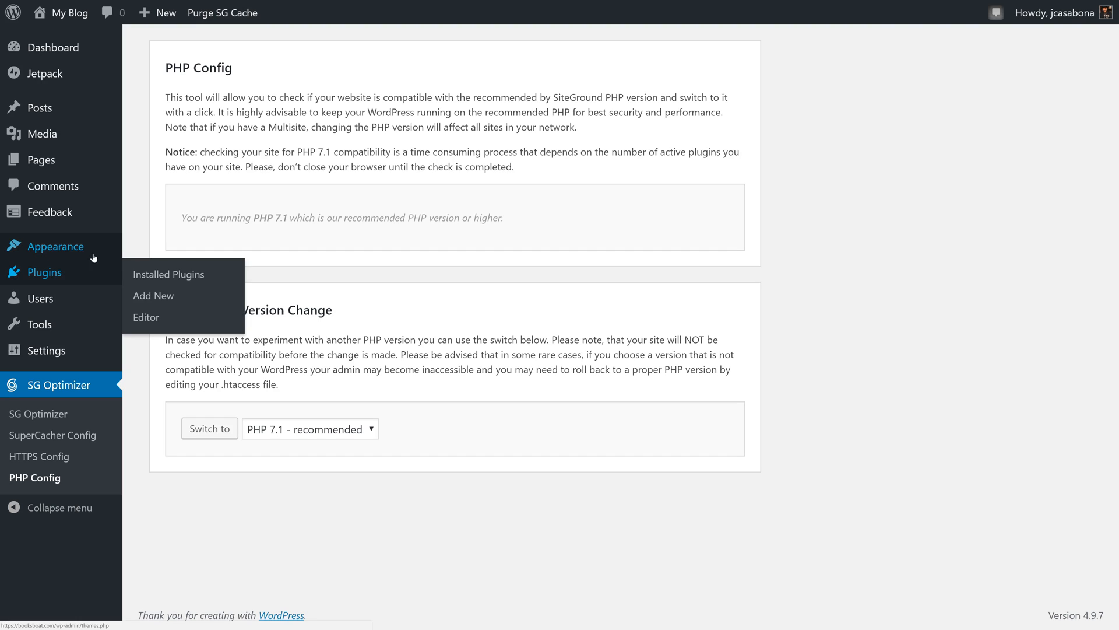
- Open the page for adding new themes and browse the featured themes
{"action": "left_click", "coordinate": [47, 249]}
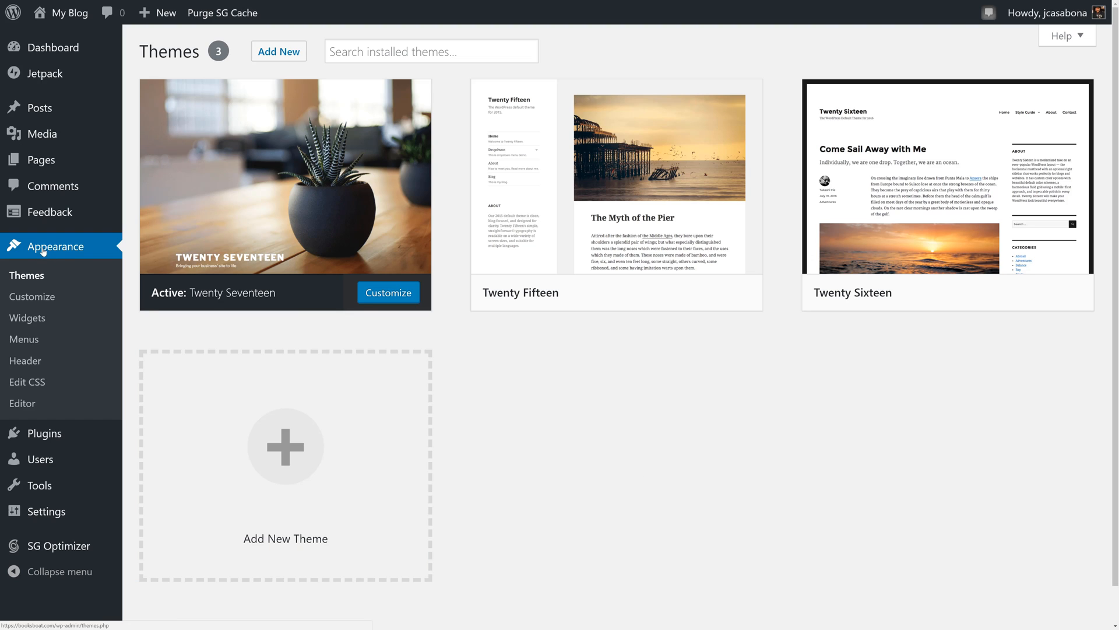
{"action": "left_click", "coordinate": [309, 453]}
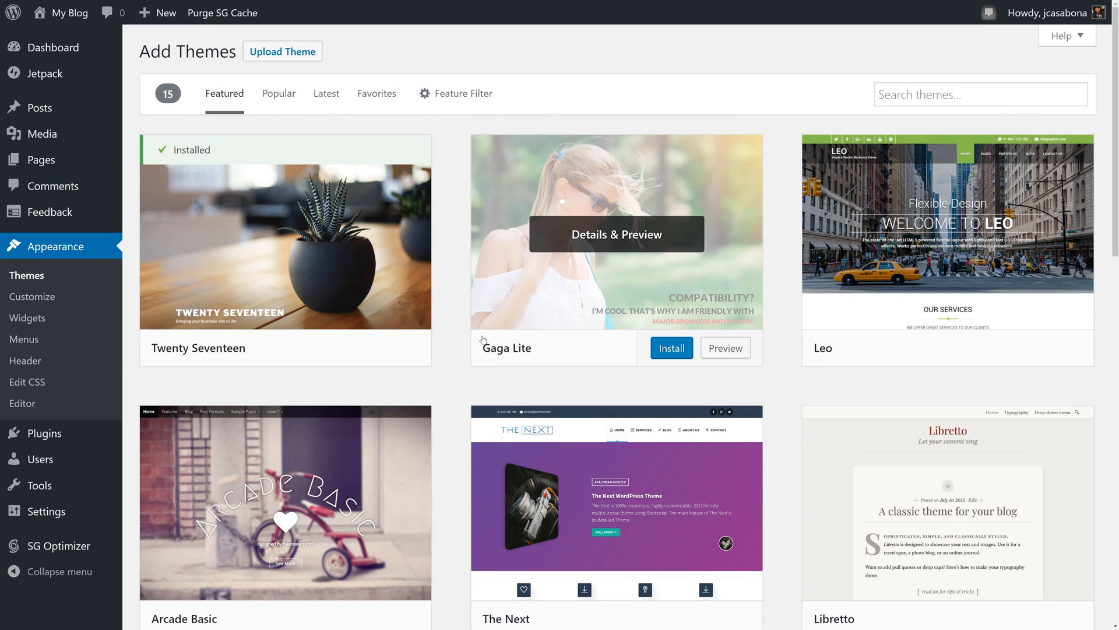
{"action": "scroll", "coordinate": [492, 360], "scroll_direction": "down", "scroll_amount": 2}
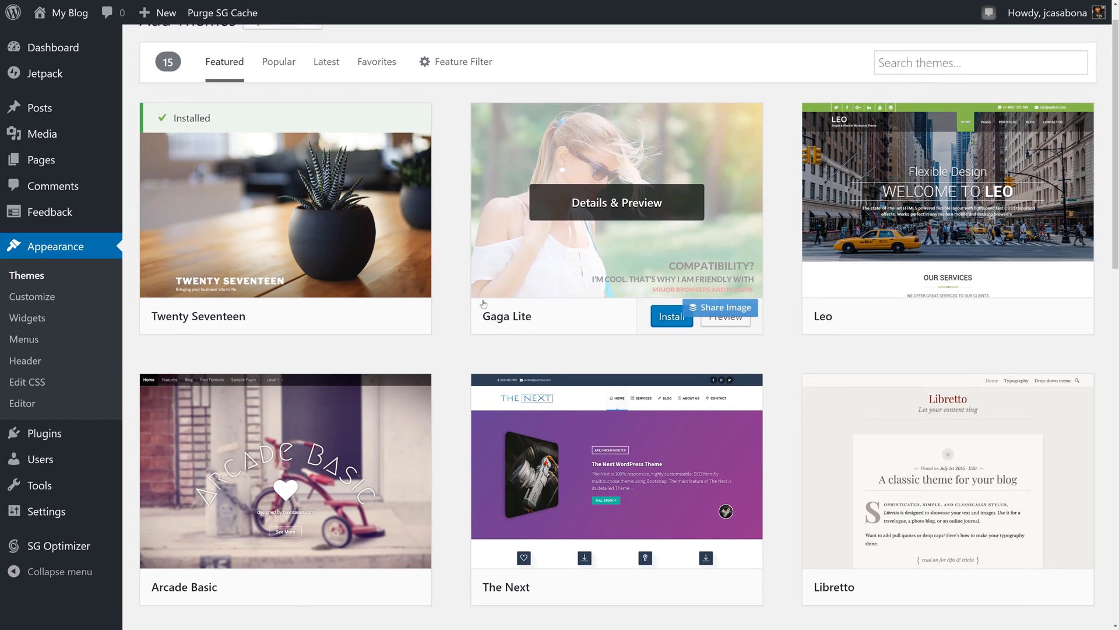
{"action": "scroll", "coordinate": [483, 294], "scroll_direction": "down", "scroll_amount": 2}
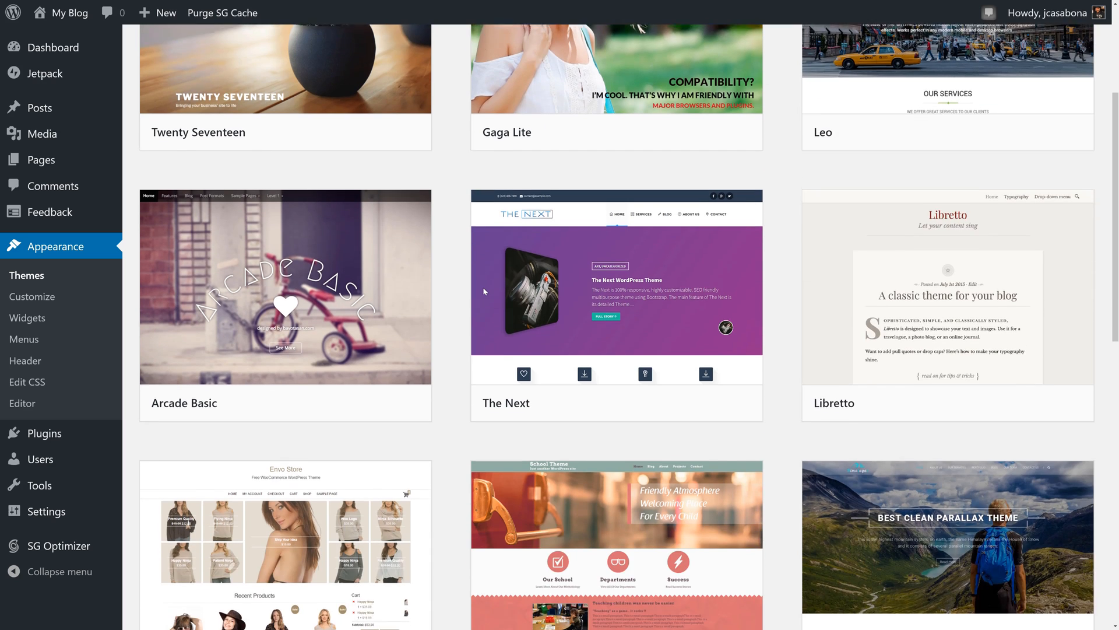
{"action": "scroll", "coordinate": [483, 291], "scroll_direction": "up", "scroll_amount": 4}
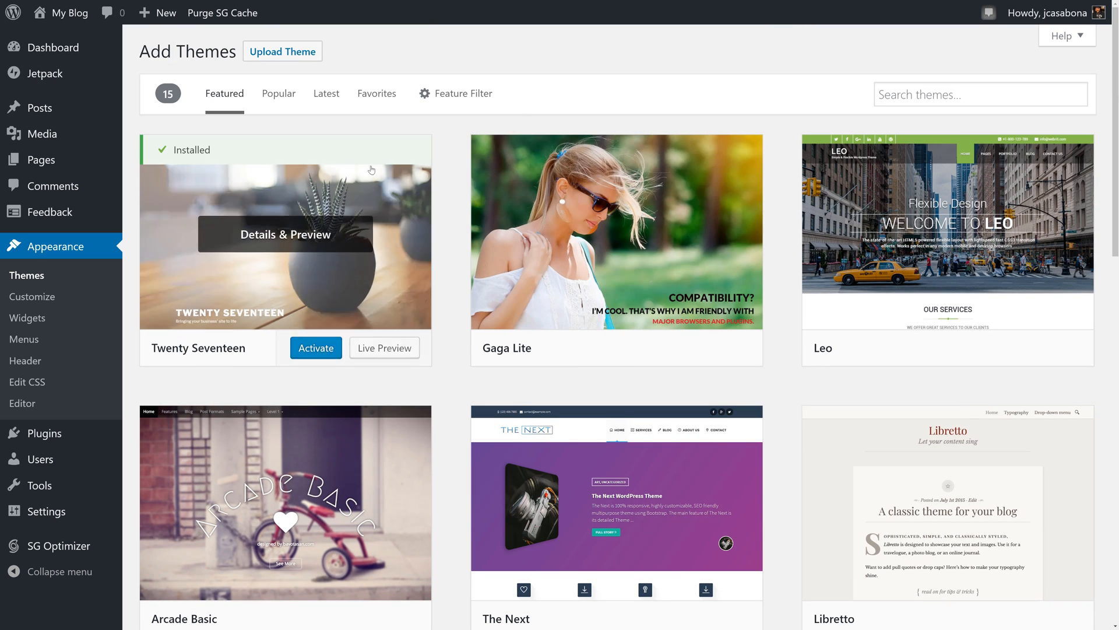
{"action": "left_click", "coordinate": [266, 95]}
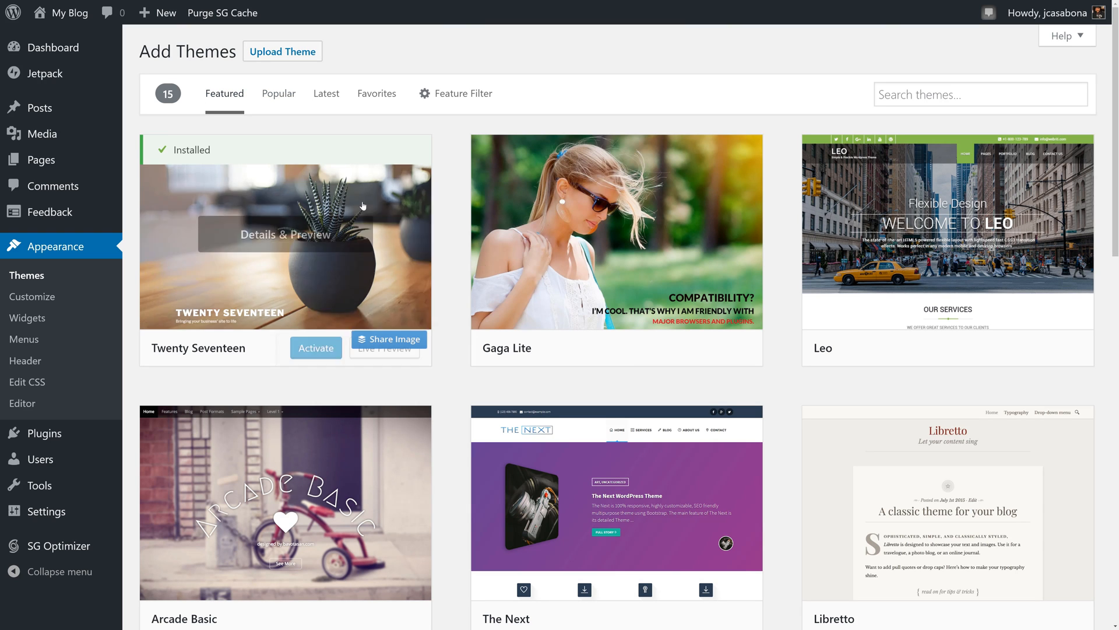
- Look through the featured, popular and latest themes, and open the favorites listing
{"action": "mouse_move", "coordinate": [253, 231]}
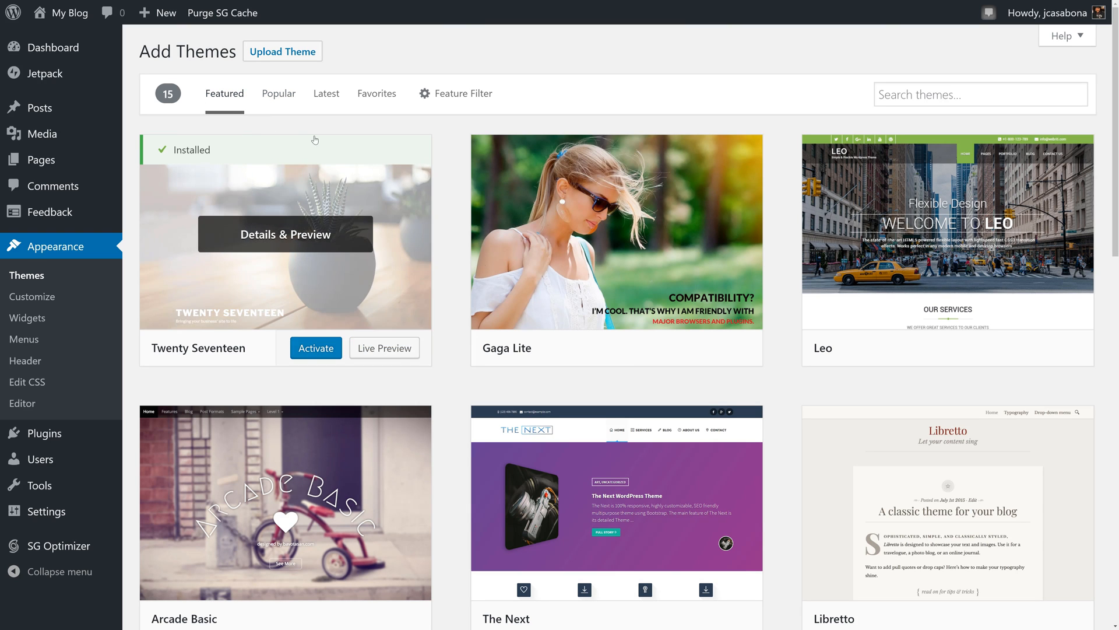
{"action": "scroll", "coordinate": [444, 274], "scroll_direction": "down", "scroll_amount": 3}
{"action": "scroll", "coordinate": [444, 274], "scroll_direction": "down", "scroll_amount": 5}
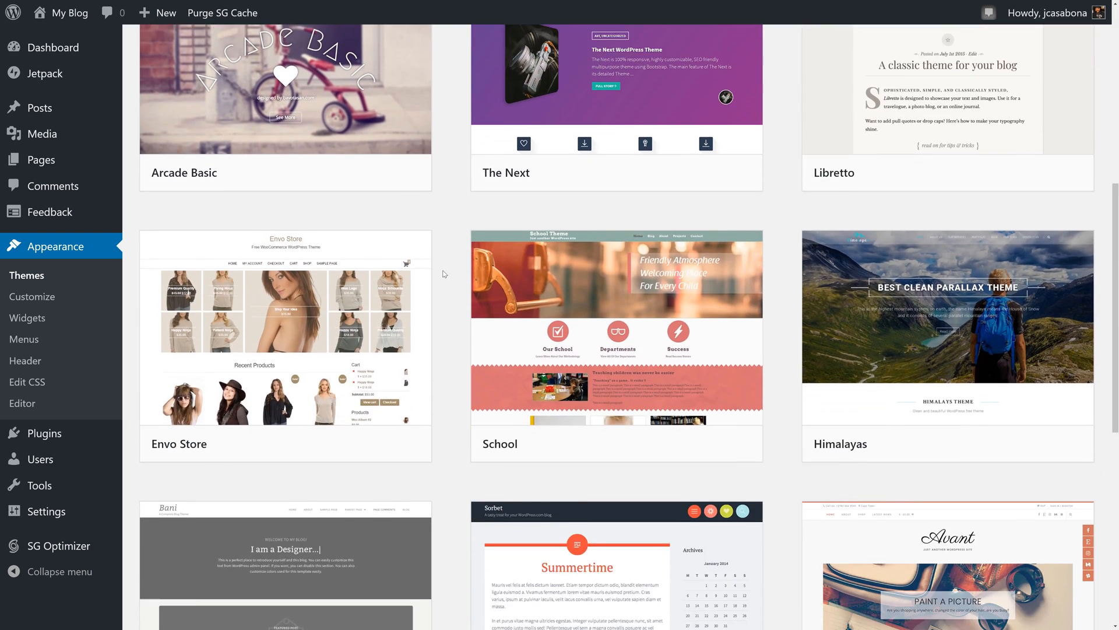
{"action": "scroll", "coordinate": [443, 274], "scroll_direction": "up", "scroll_amount": 8}
{"action": "left_click", "coordinate": [280, 95]}
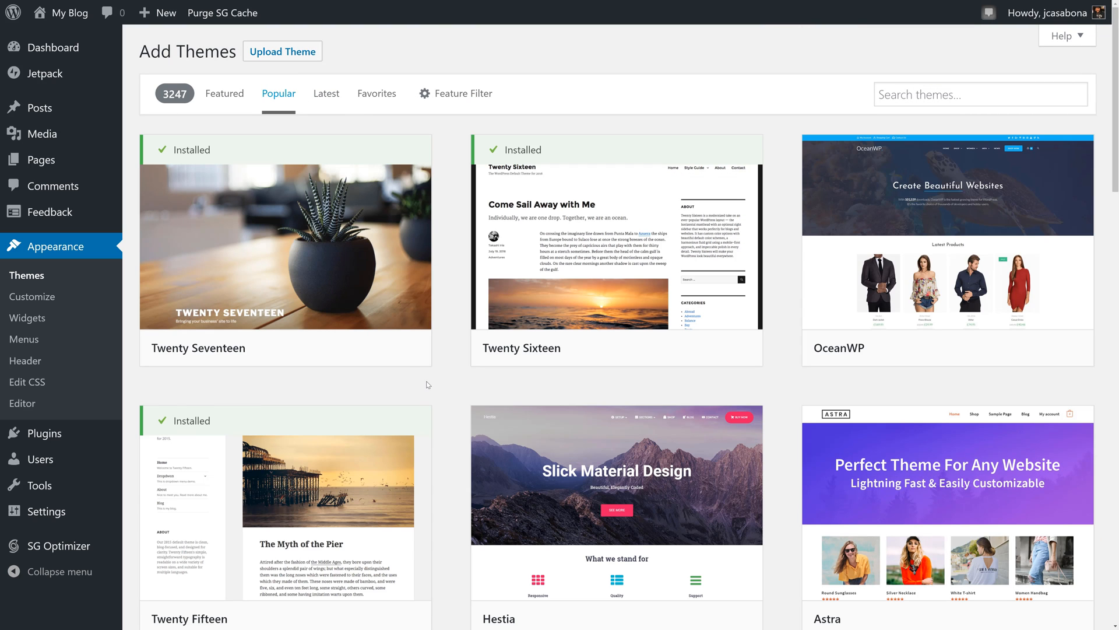
{"action": "scroll", "coordinate": [429, 385], "scroll_direction": "down", "scroll_amount": 6}
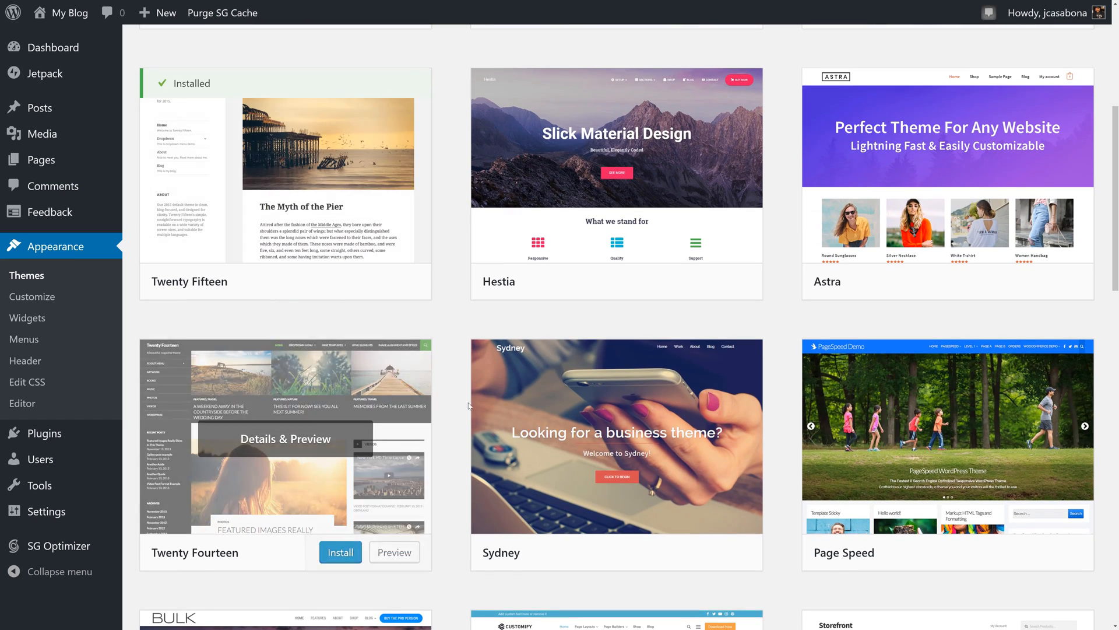
{"action": "scroll", "coordinate": [469, 406], "scroll_direction": "up", "scroll_amount": 6}
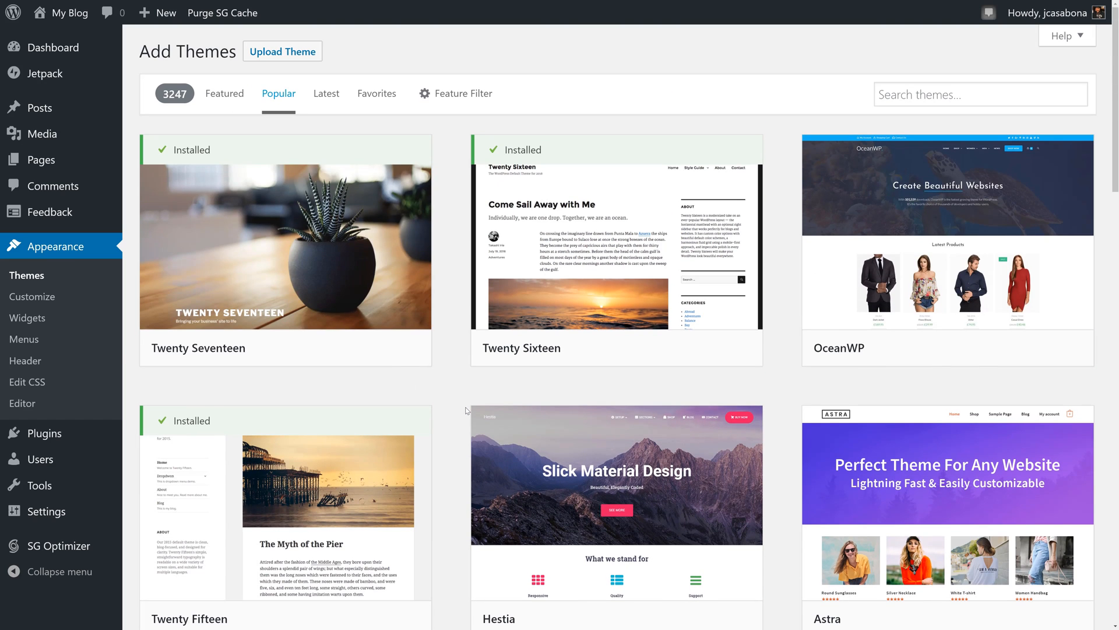
{"action": "left_click", "coordinate": [328, 94]}
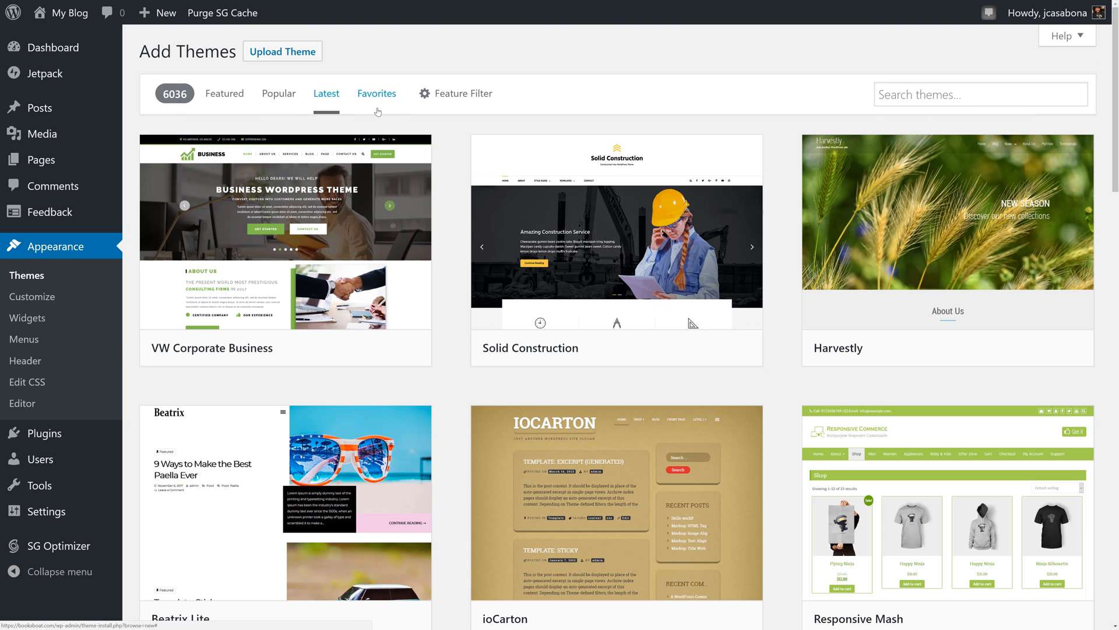
{"action": "left_click", "coordinate": [377, 96]}
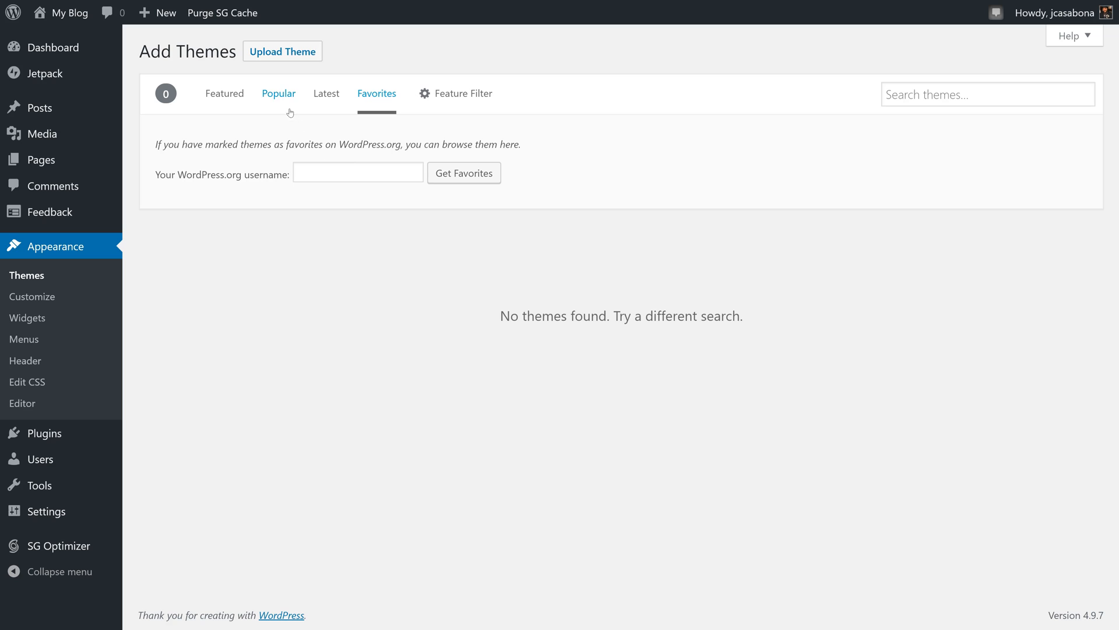
- Filter the available themes by the Blog subject and browse the matching ones
{"action": "left_click", "coordinate": [461, 98]}
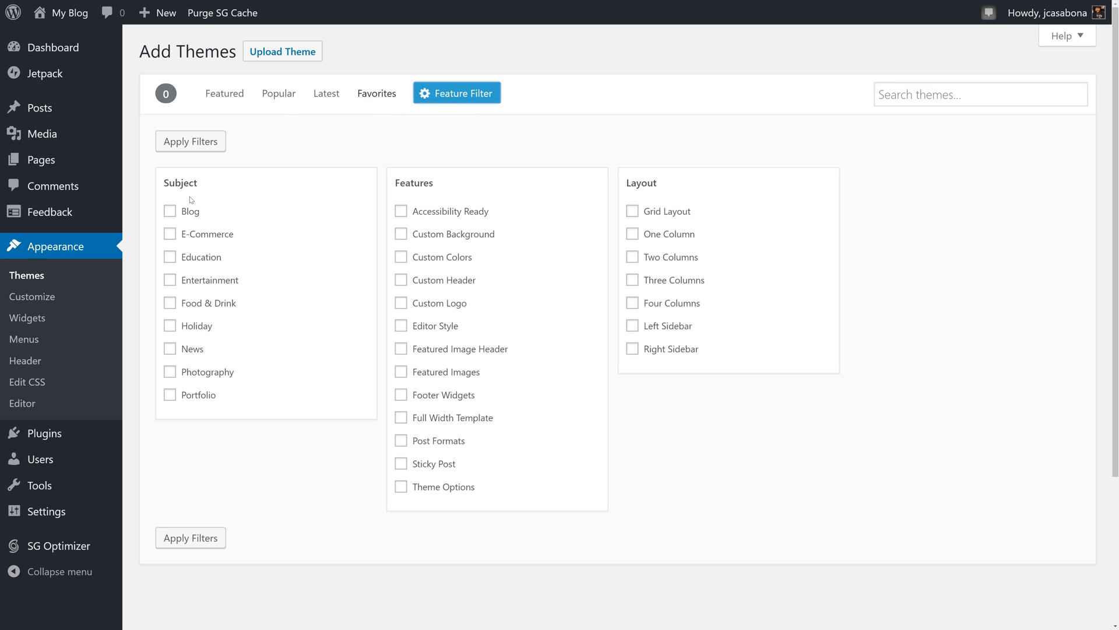
{"action": "left_click", "coordinate": [170, 212]}
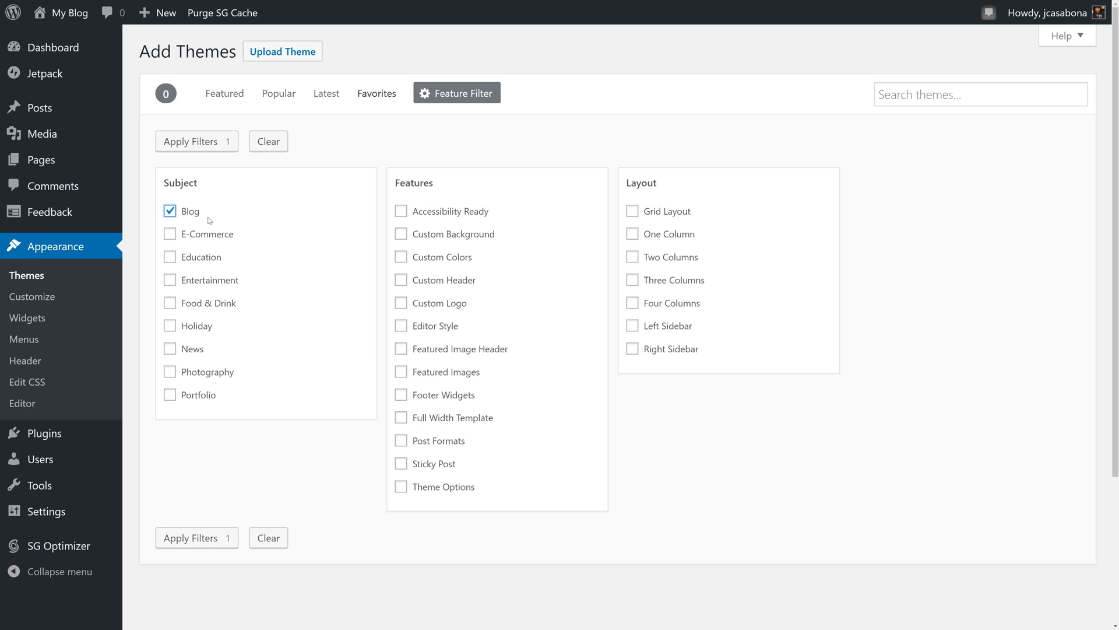
{"action": "left_click", "coordinate": [197, 142]}
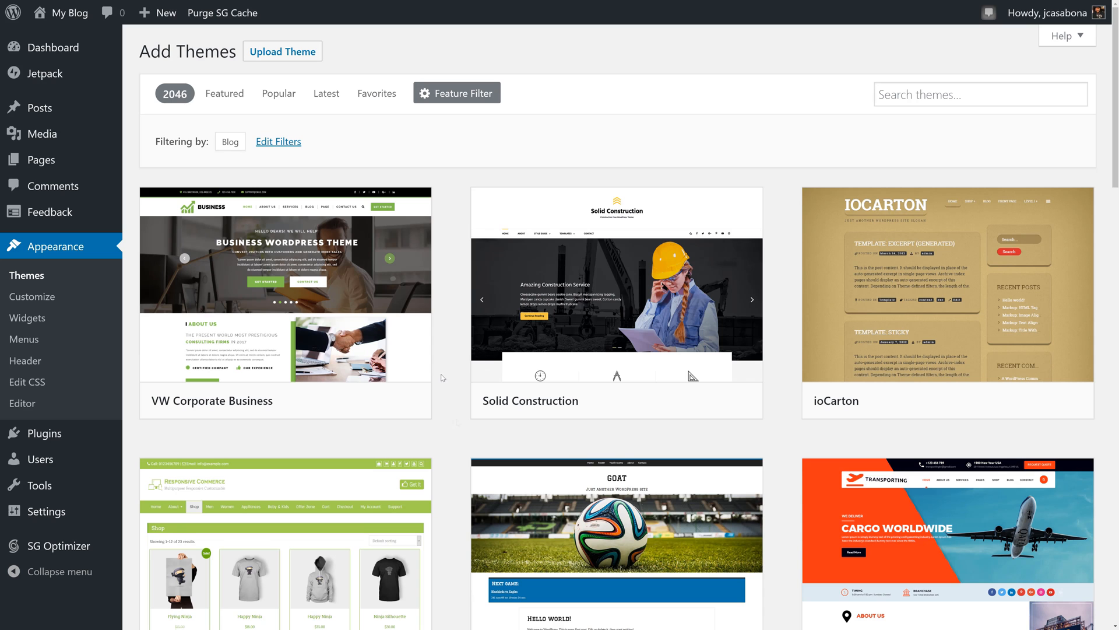
{"action": "scroll", "coordinate": [452, 218], "scroll_direction": "down", "scroll_amount": 5}
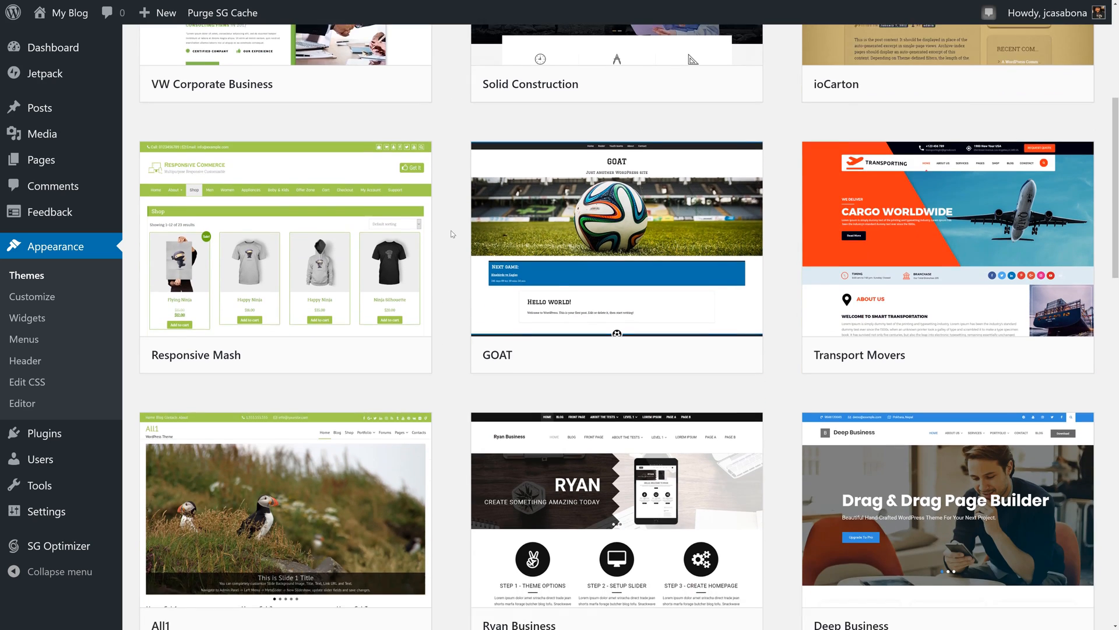
{"action": "scroll", "coordinate": [452, 234], "scroll_direction": "down", "scroll_amount": 4}
{"action": "scroll", "coordinate": [452, 234], "scroll_direction": "down", "scroll_amount": 2}
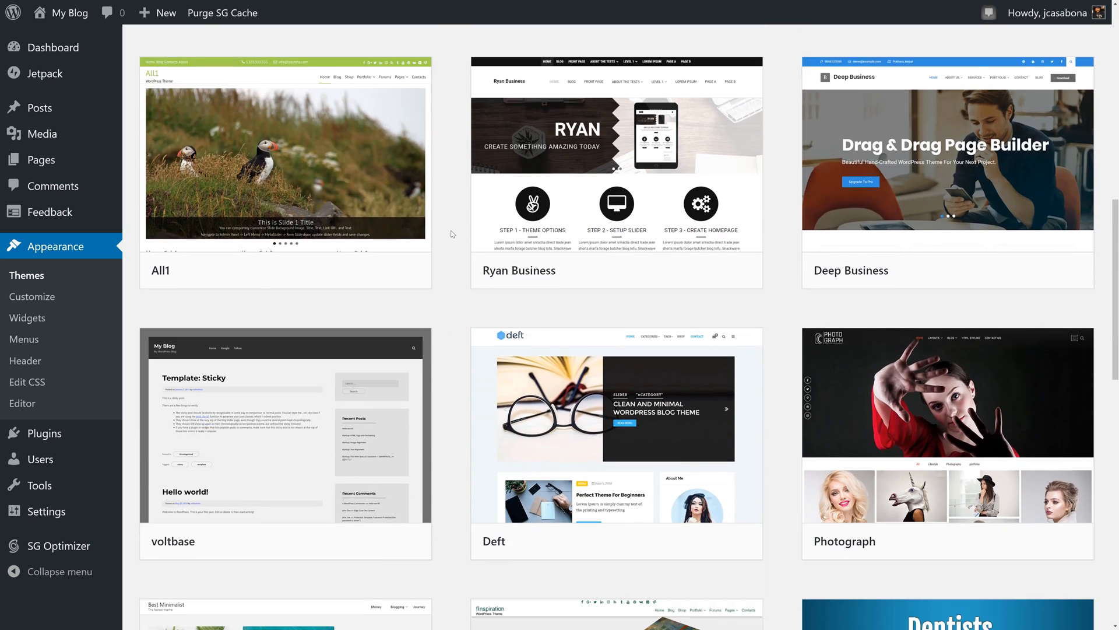
{"action": "scroll", "coordinate": [452, 234], "scroll_direction": "down", "scroll_amount": 4}
{"action": "scroll", "coordinate": [452, 234], "scroll_direction": "down", "scroll_amount": 5}
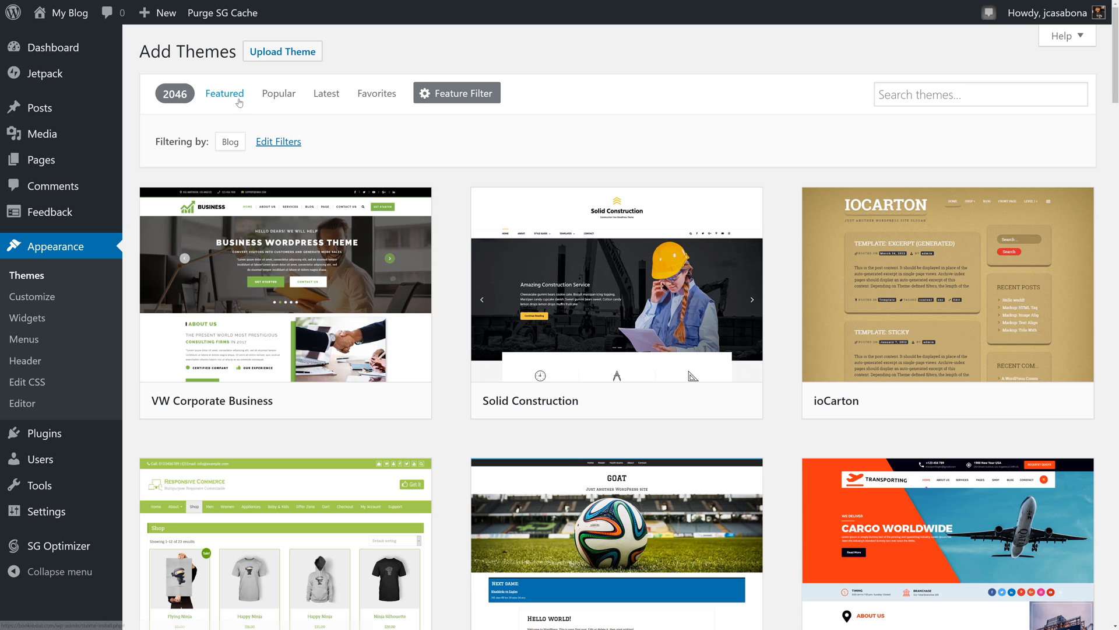
- Search the available themes for "lovecraft"
{"action": "left_click", "coordinate": [224, 94]}
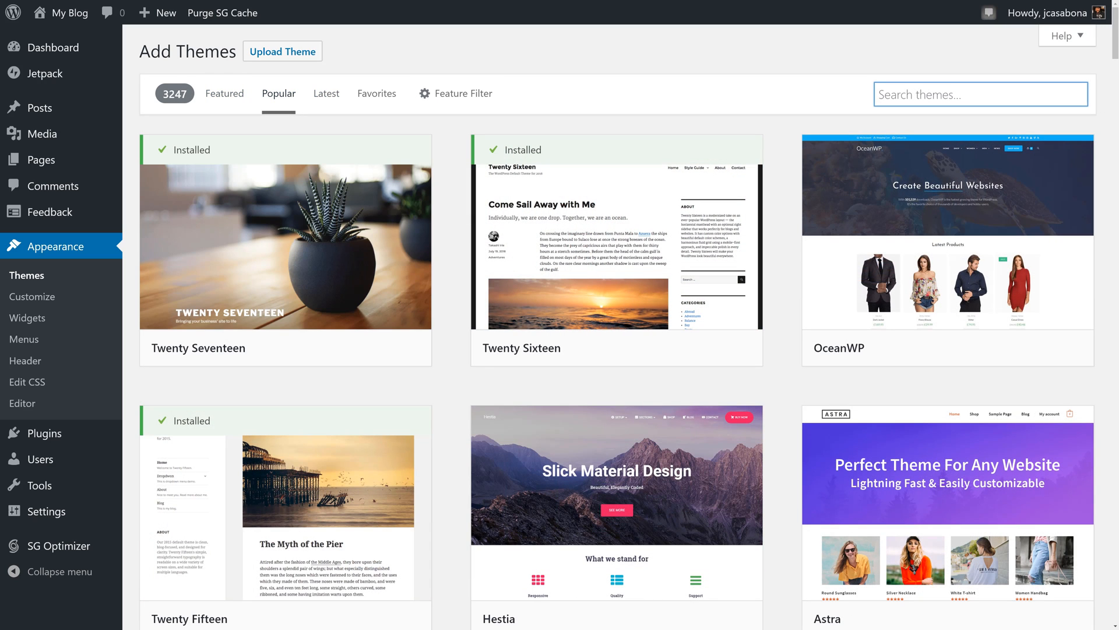
{"action": "type", "text": "lovecraft"}
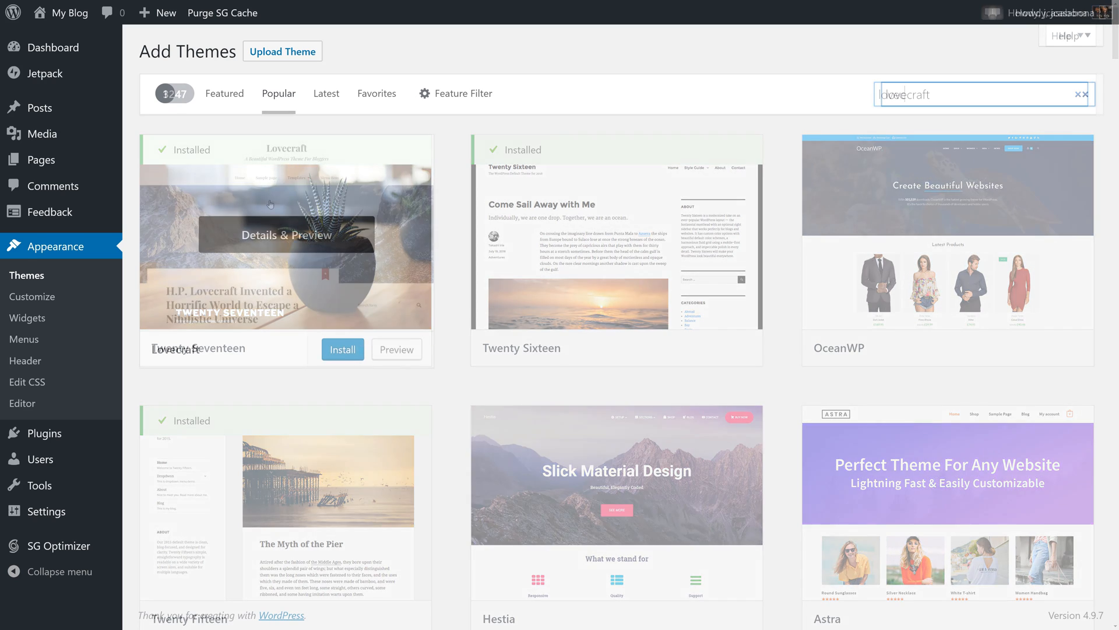
{"action": "mouse_move", "coordinate": [392, 286]}
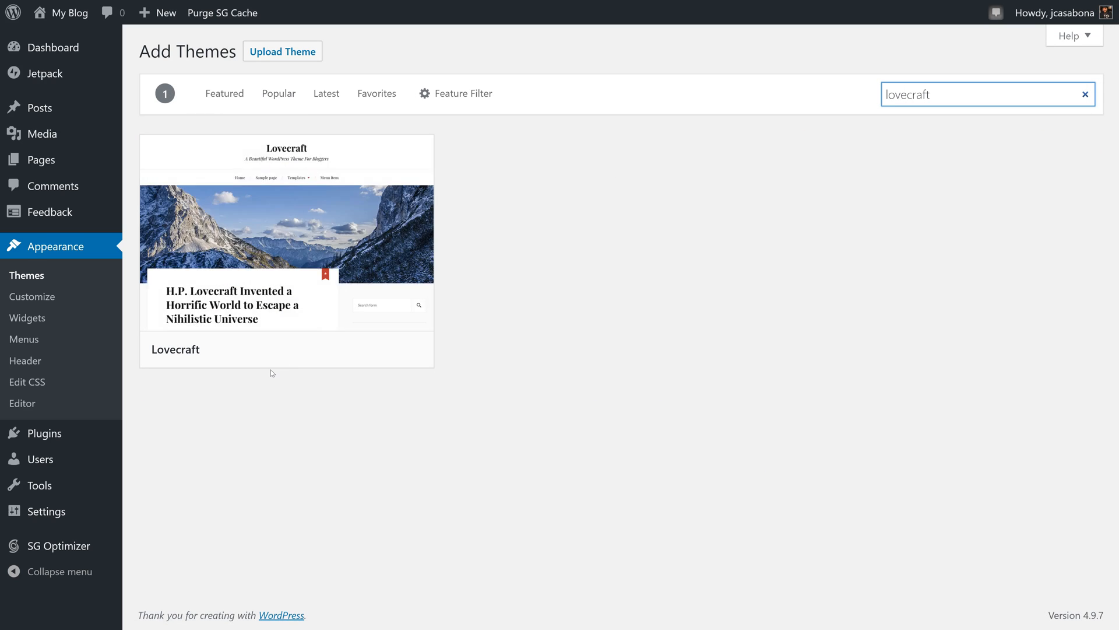
{"action": "left_click_drag", "start_coordinate": [931, 94], "coordinate": [871, 94]}
{"action": "left_click", "coordinate": [871, 167]}
- Install the Lovecraft theme and activate it
{"action": "mouse_move", "coordinate": [356, 275]}
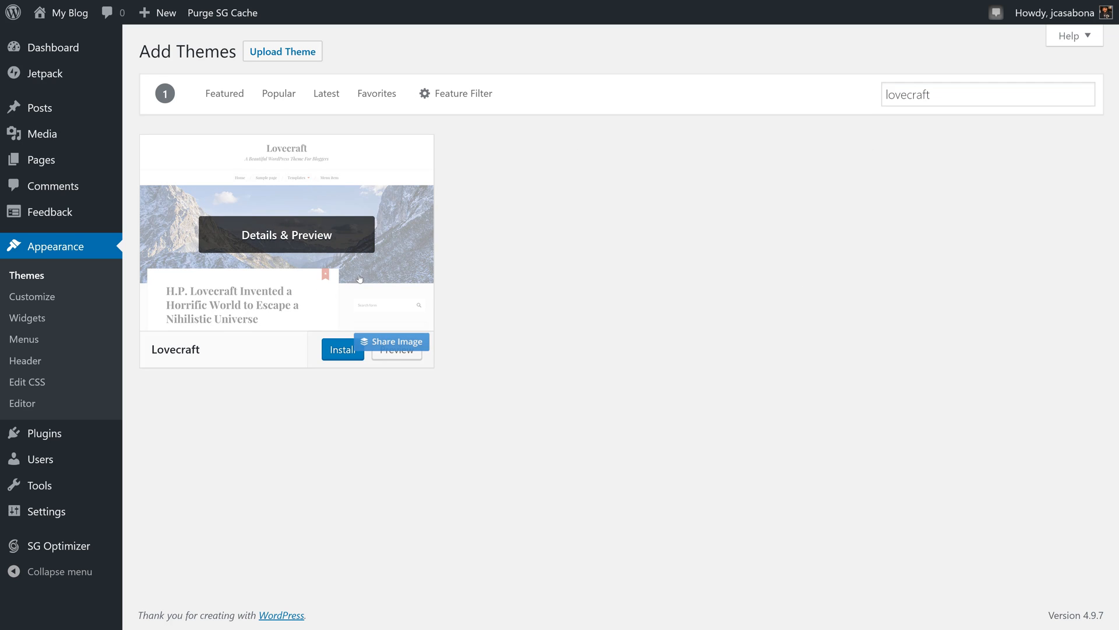
{"action": "left_click", "coordinate": [341, 355]}
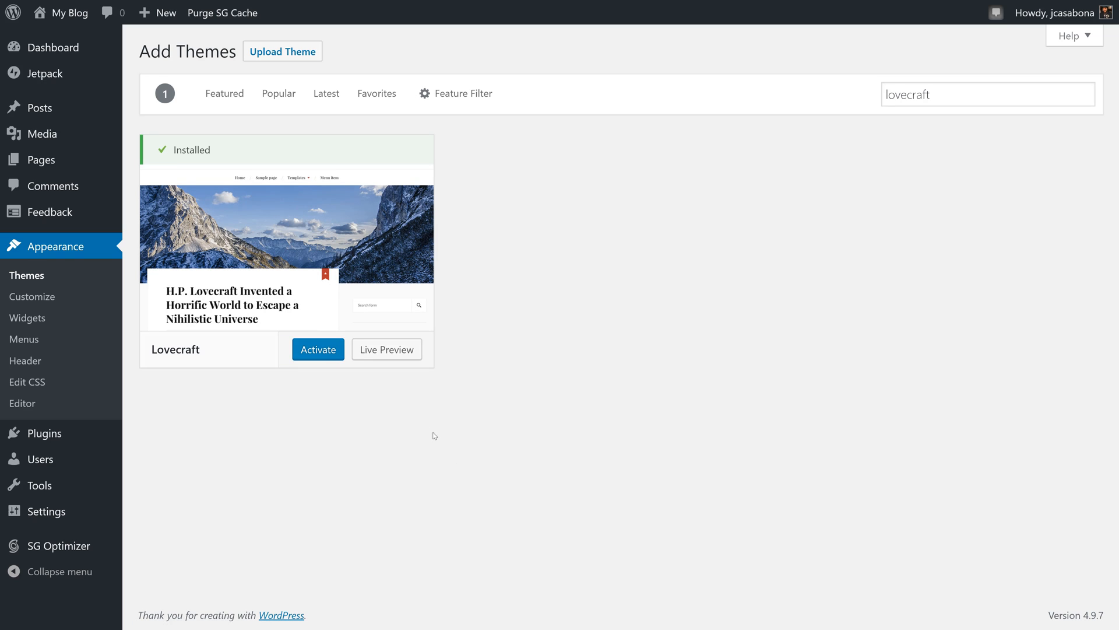
{"action": "left_click", "coordinate": [323, 351]}
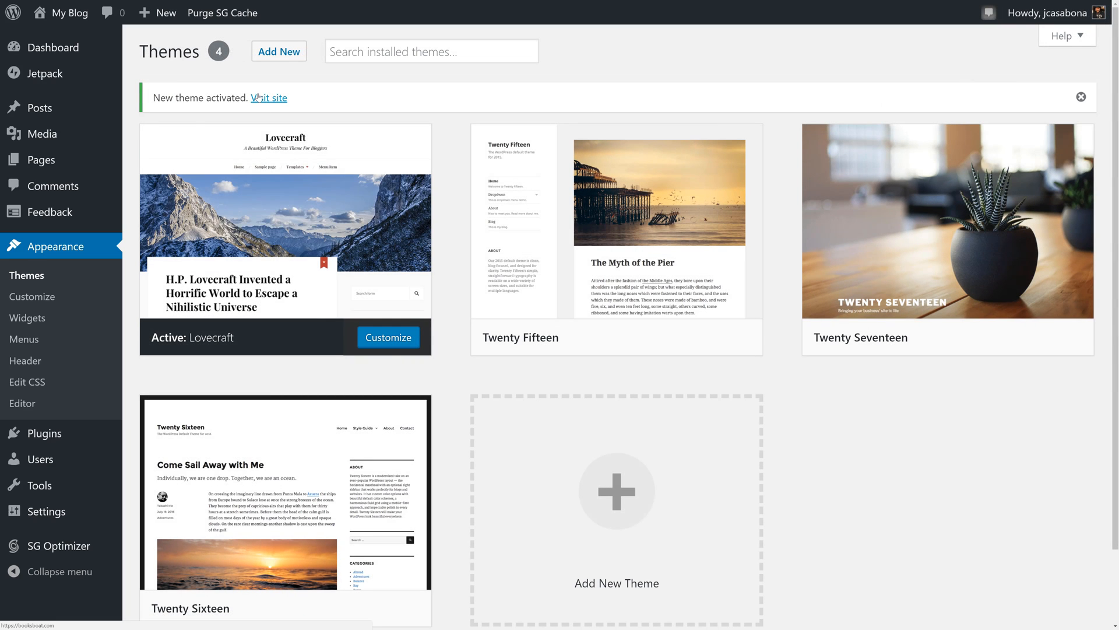
- Start customizing the Lovecraft theme and change the site title to "Books Boat"
{"action": "left_click", "coordinate": [393, 345]}
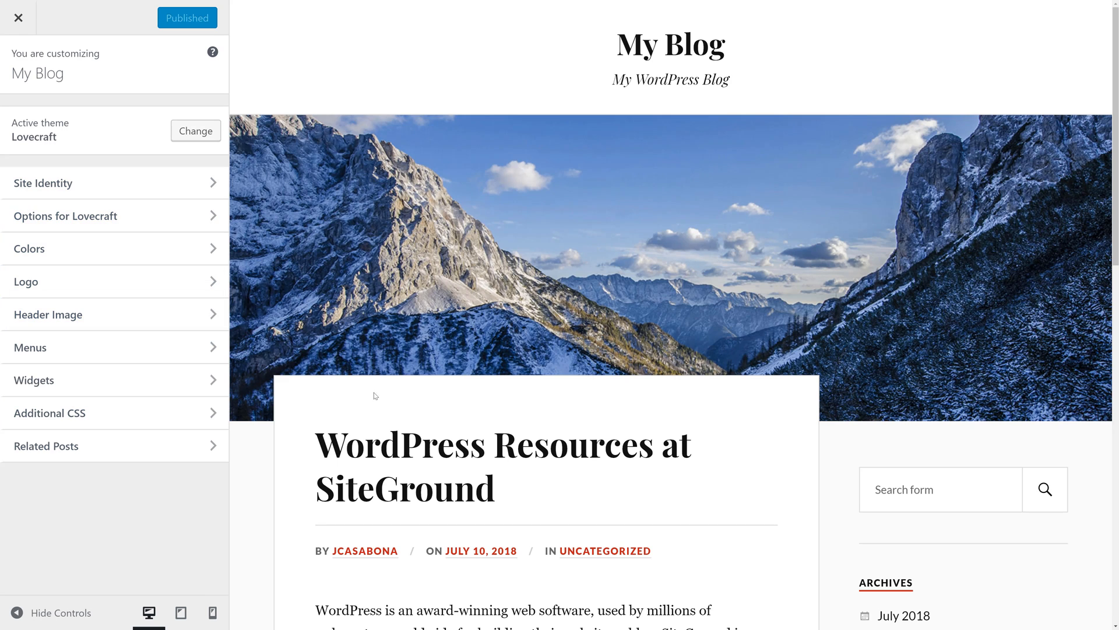
{"action": "scroll", "coordinate": [376, 379], "scroll_direction": "down", "scroll_amount": 1}
{"action": "scroll", "coordinate": [376, 362], "scroll_direction": "down", "scroll_amount": 3}
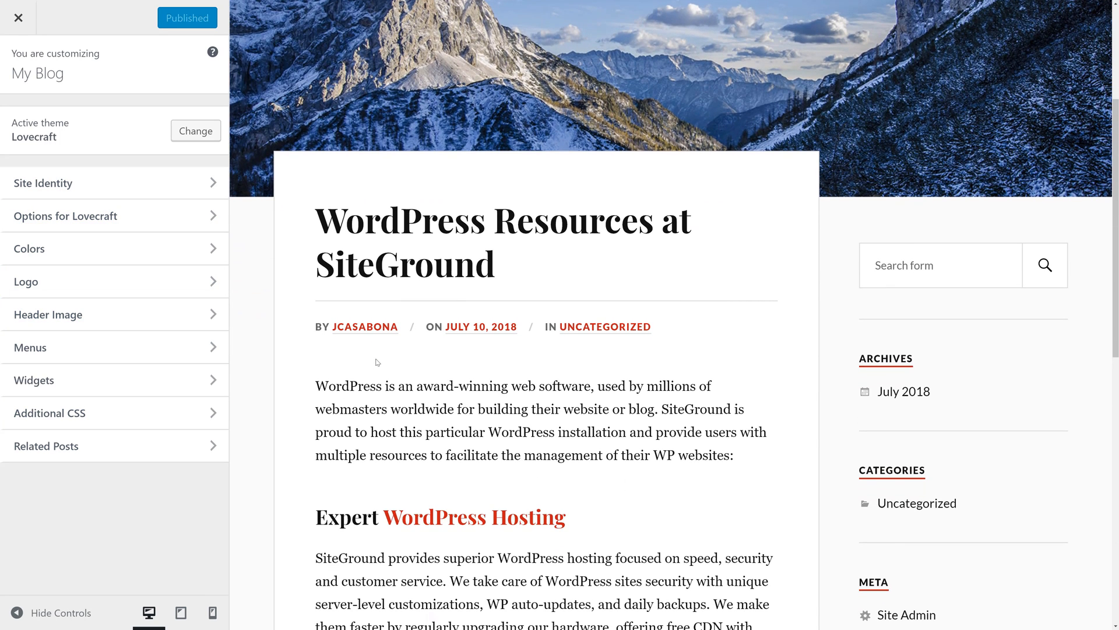
{"action": "scroll", "coordinate": [376, 362], "scroll_direction": "up", "scroll_amount": 4}
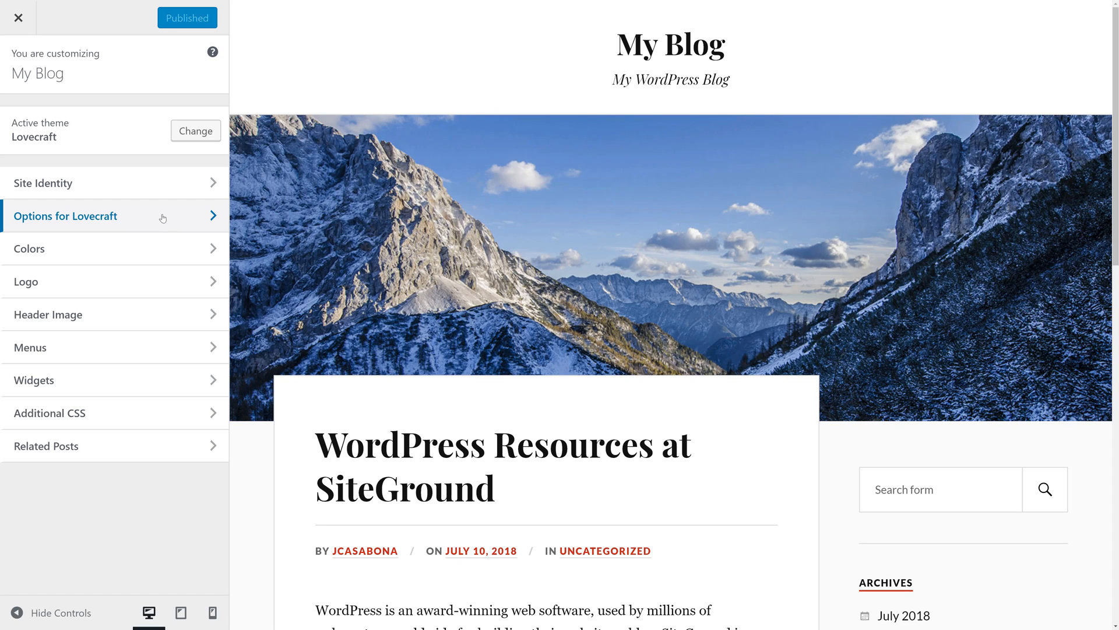
{"action": "left_click", "coordinate": [87, 184]}
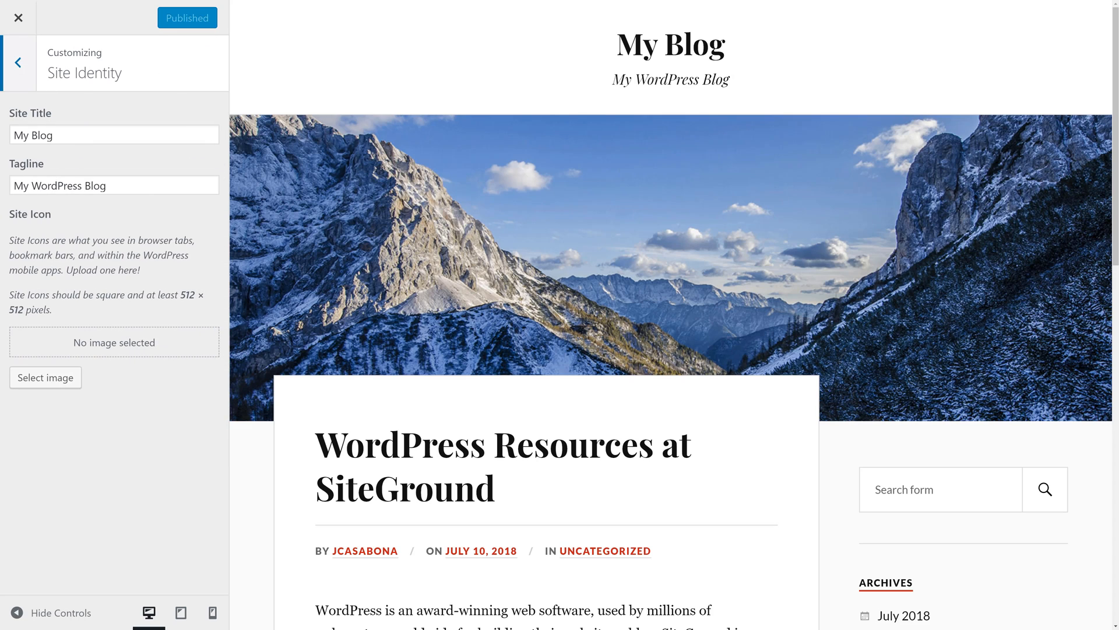
{"action": "key", "text": "Tab"}
{"action": "type", "text": "Bl"}
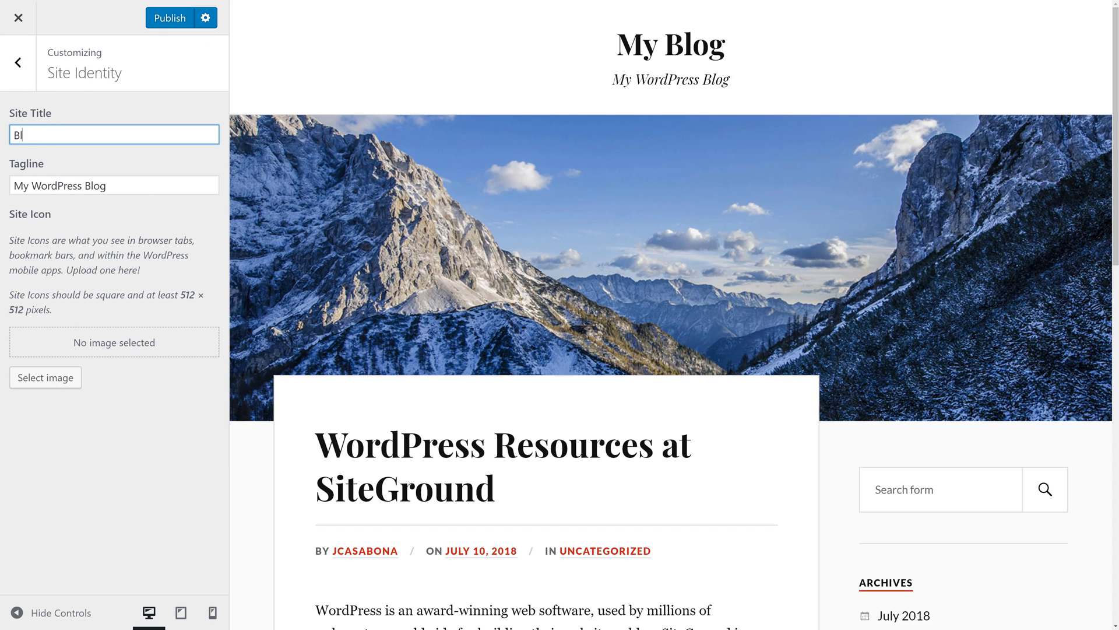
{"action": "type", "text": "o"}
{"action": "key", "text": "BackSpace"}
{"action": "key", "text": "BackSpace"}
{"action": "type", "text": "ooks Boat"}
- Change the site tagline to "A Place to Review Books"
{"action": "key", "text": "Tab"}
{"action": "key", "text": "BackSpace"}
{"action": "type", "text": "A "}
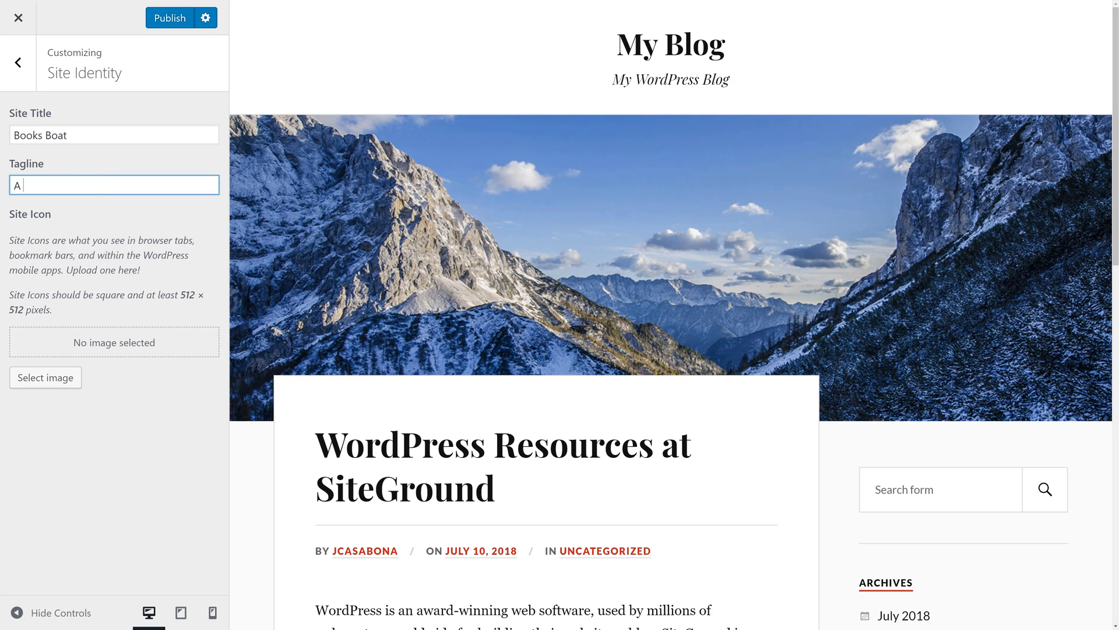
{"action": "type", "text": "Place to Re"}
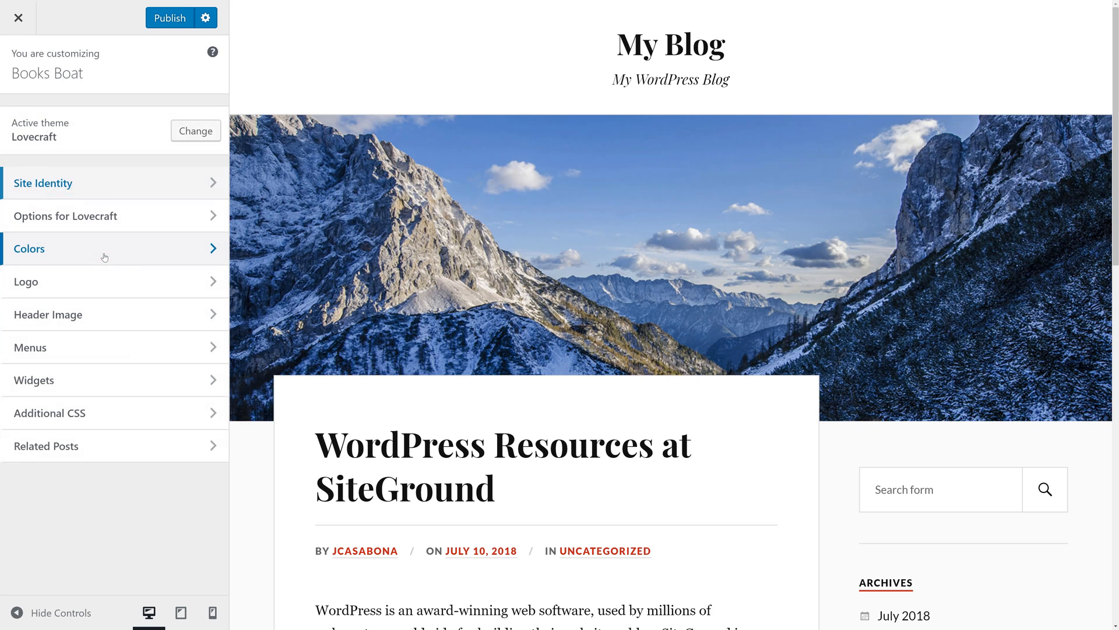
- Check the theme's accent color setting and enable Show Sidebar on Mobile in the Lovecraft options
{"action": "left_click", "coordinate": [103, 251]}
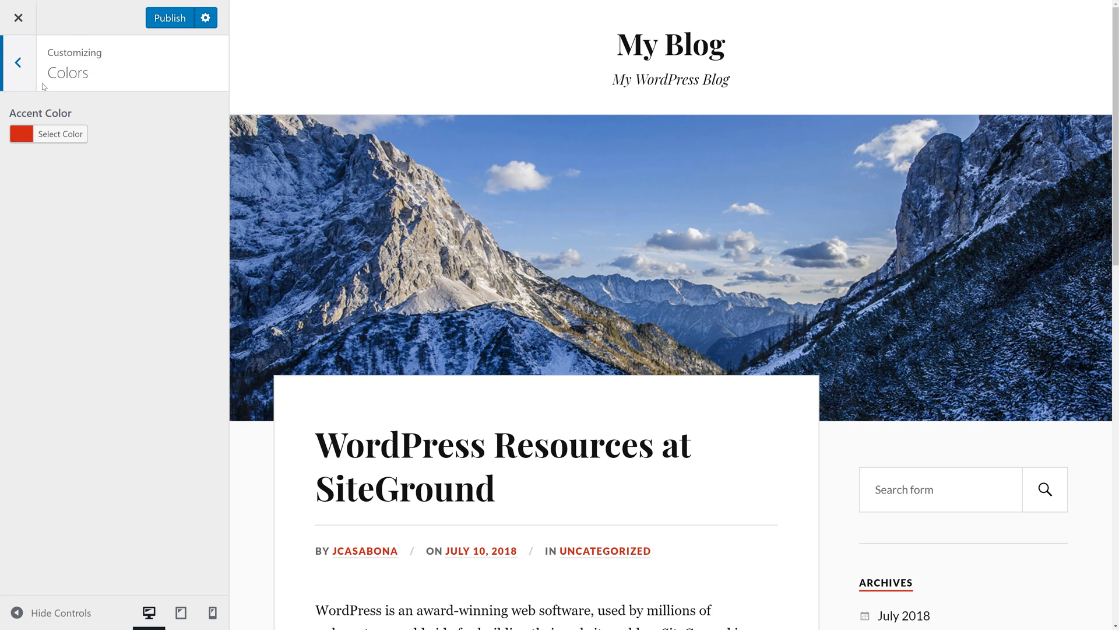
{"action": "left_click", "coordinate": [29, 76]}
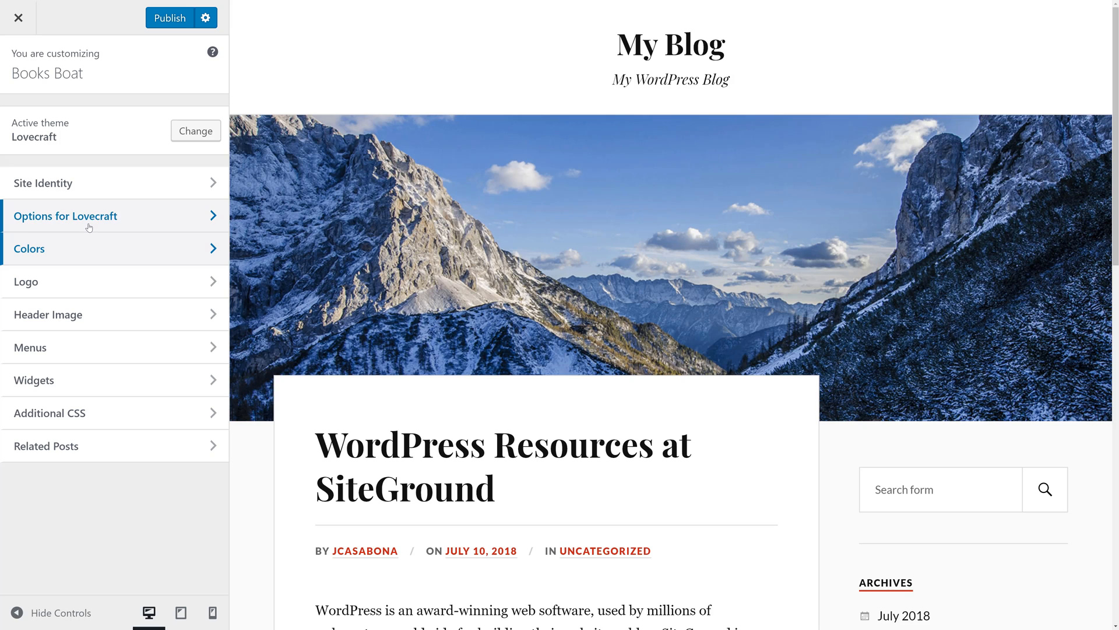
{"action": "left_click", "coordinate": [148, 224]}
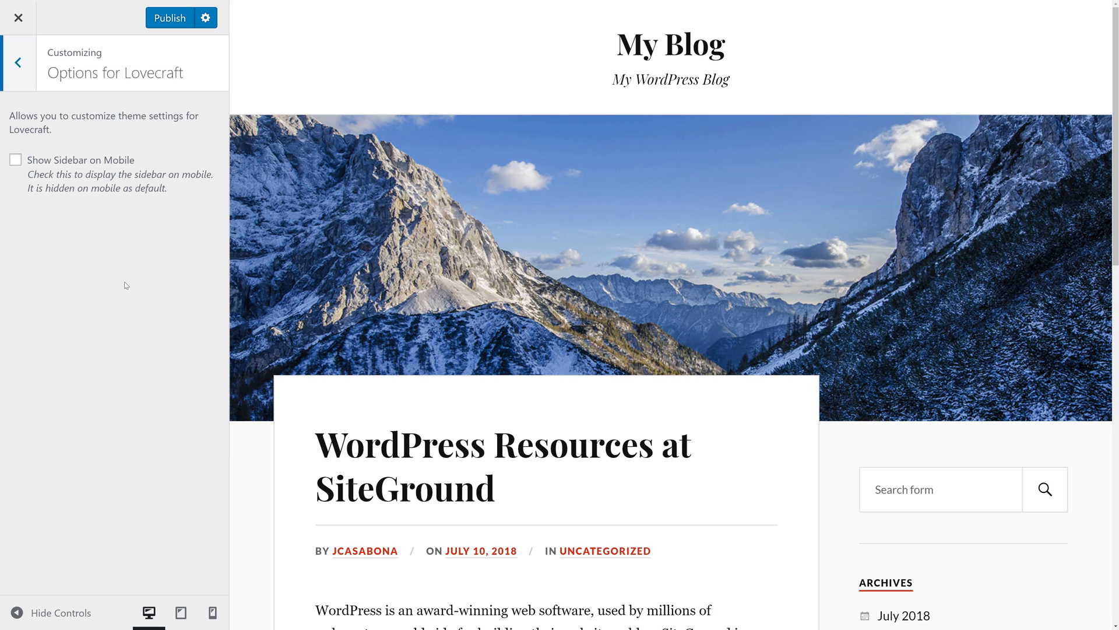
{"action": "scroll", "coordinate": [297, 305], "scroll_direction": "down", "scroll_amount": 4}
{"action": "scroll", "coordinate": [297, 305], "scroll_direction": "up", "scroll_amount": 4}
{"action": "left_click", "coordinate": [17, 161]}
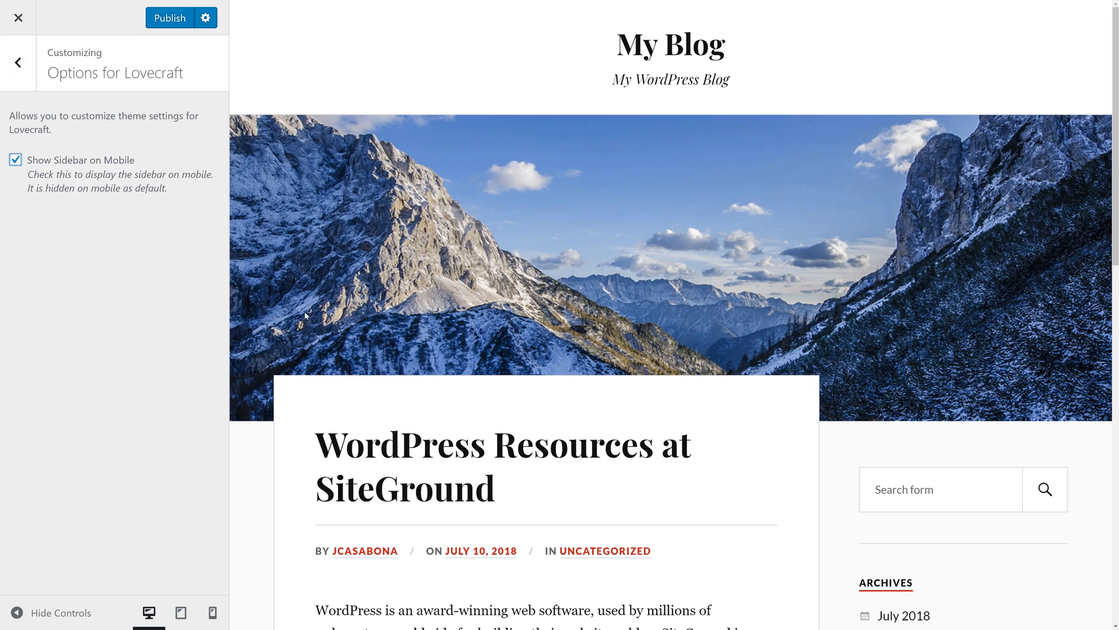
{"action": "scroll", "coordinate": [305, 316], "scroll_direction": "down", "scroll_amount": 5}
{"action": "scroll", "coordinate": [305, 303], "scroll_direction": "up", "scroll_amount": 5}
{"action": "left_click", "coordinate": [19, 64]}
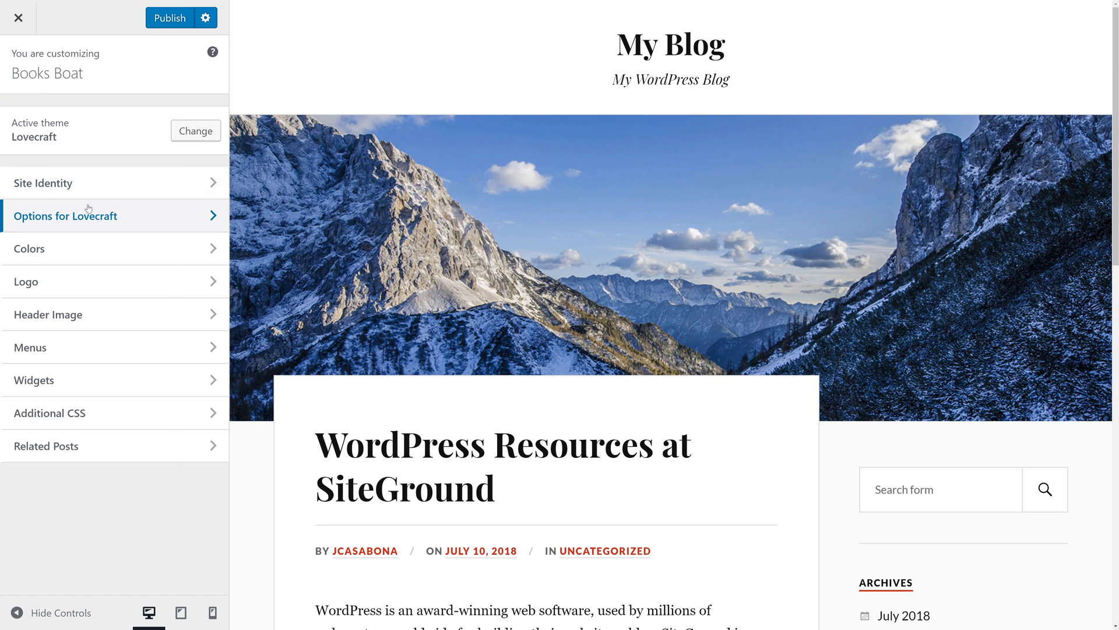
- Publish the theme customizations and leave the customizer
{"action": "left_click", "coordinate": [174, 18]}
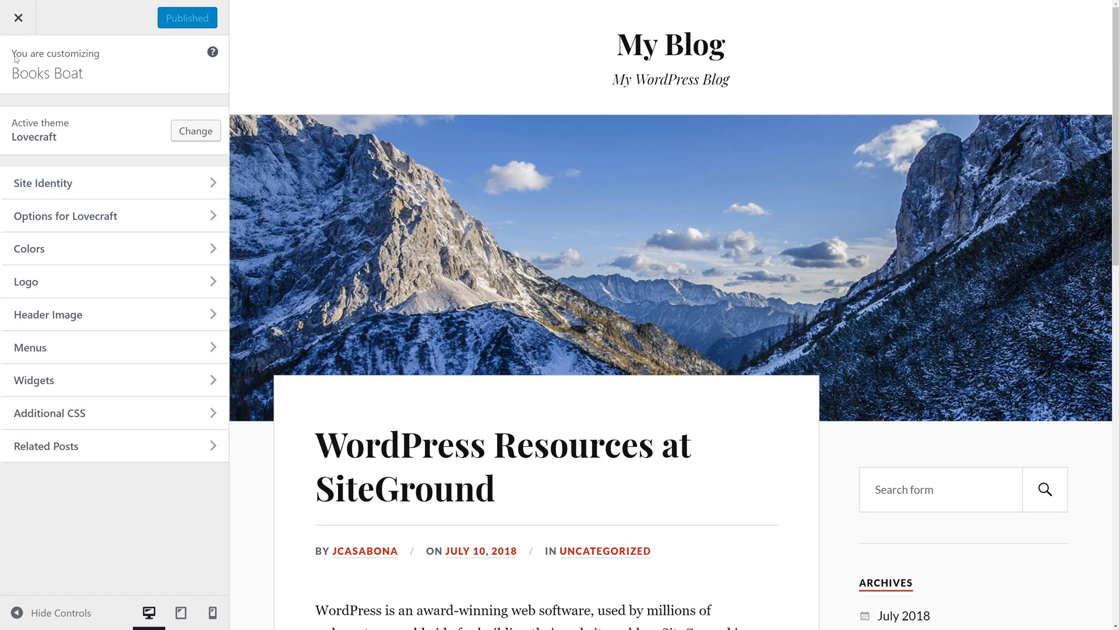
{"action": "left_click", "coordinate": [18, 24]}
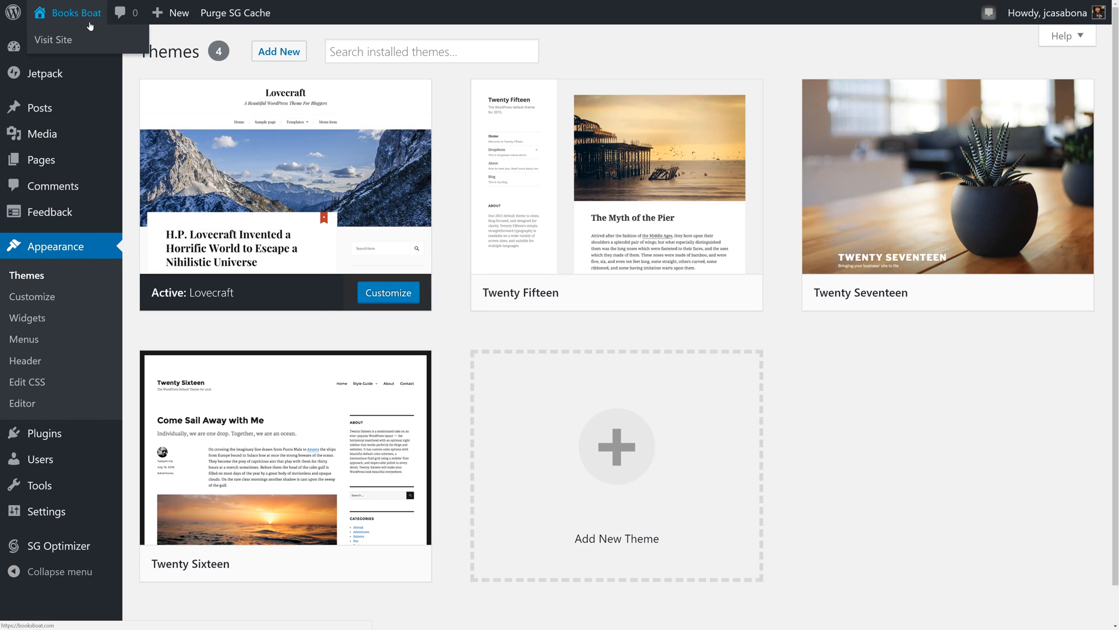
- Visit the live site and look over its home page with the new title, tagline and theme
{"action": "left_click", "coordinate": [91, 26]}
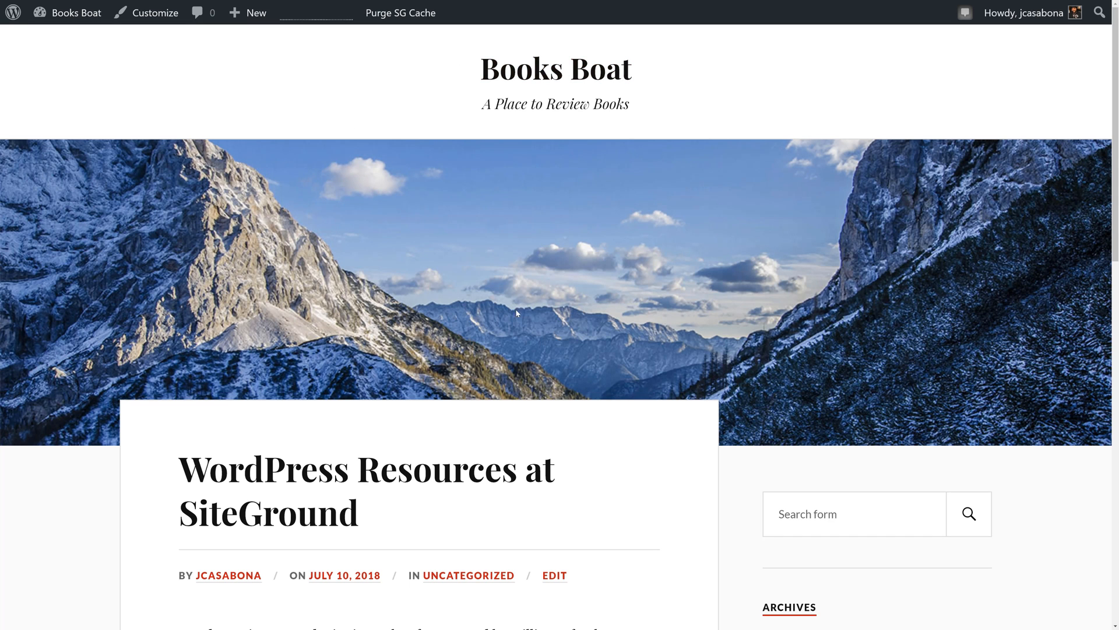
{"action": "scroll", "coordinate": [516, 313], "scroll_direction": "down", "scroll_amount": 10}
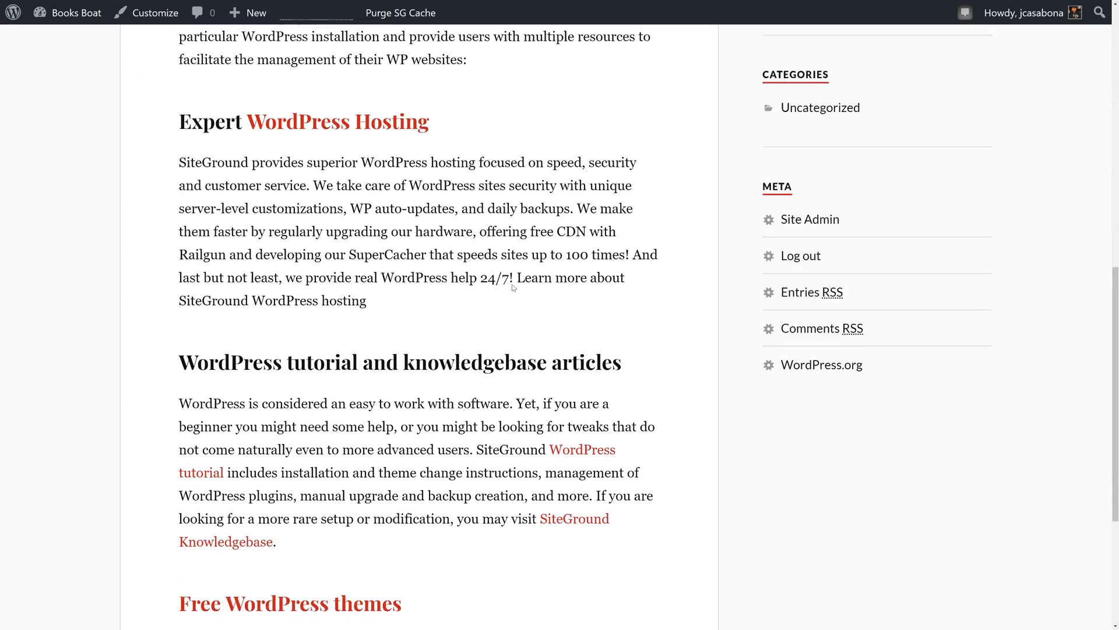
{"action": "scroll", "coordinate": [513, 287], "scroll_direction": "up", "scroll_amount": 10}
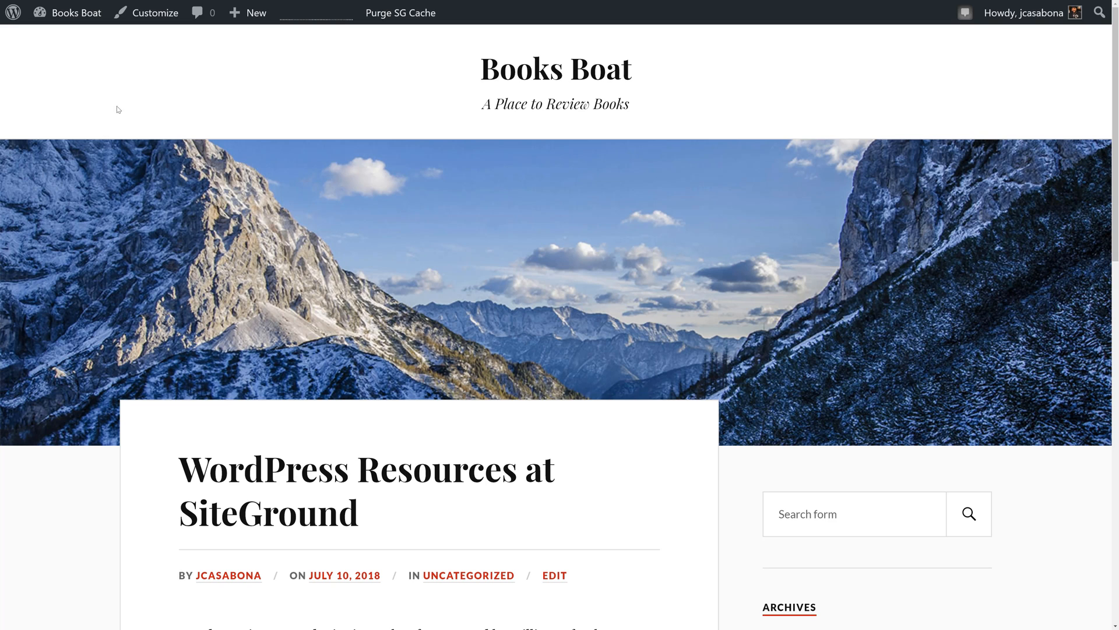
- Upload the Unsplash photo of old book spines as a new header image in the theme customizer
{"action": "left_click", "coordinate": [156, 13]}
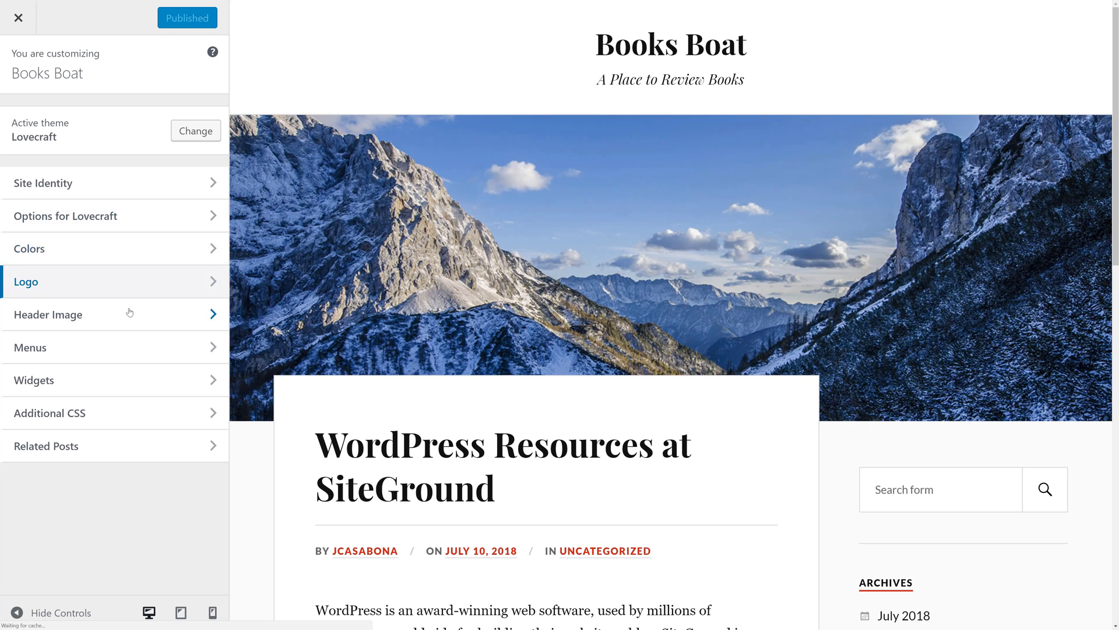
{"action": "left_click", "coordinate": [135, 316]}
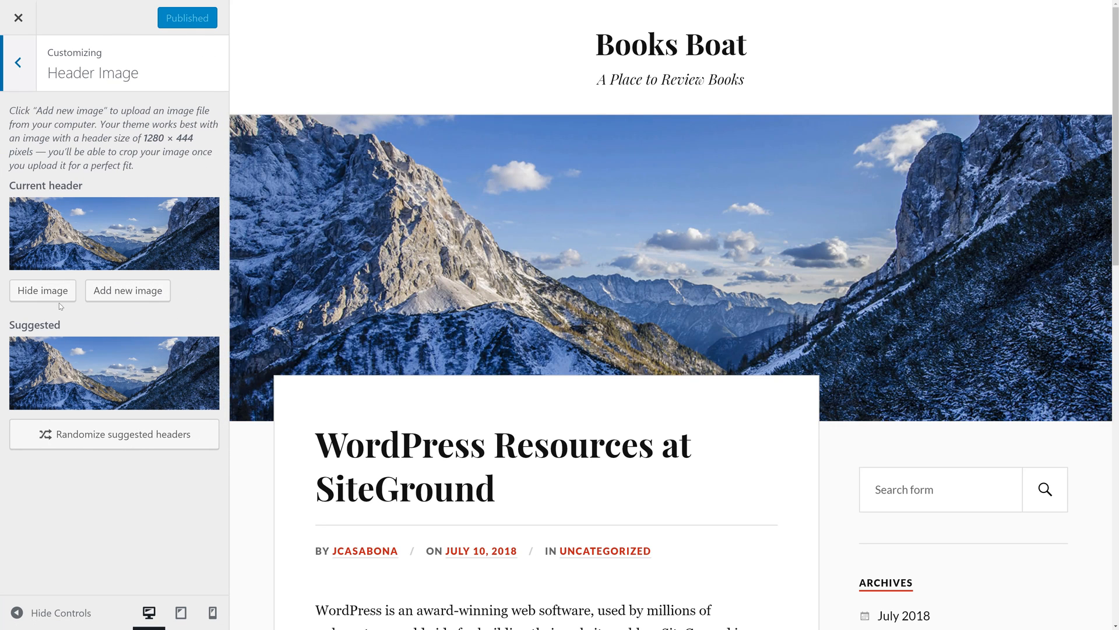
{"action": "left_click", "coordinate": [136, 293]}
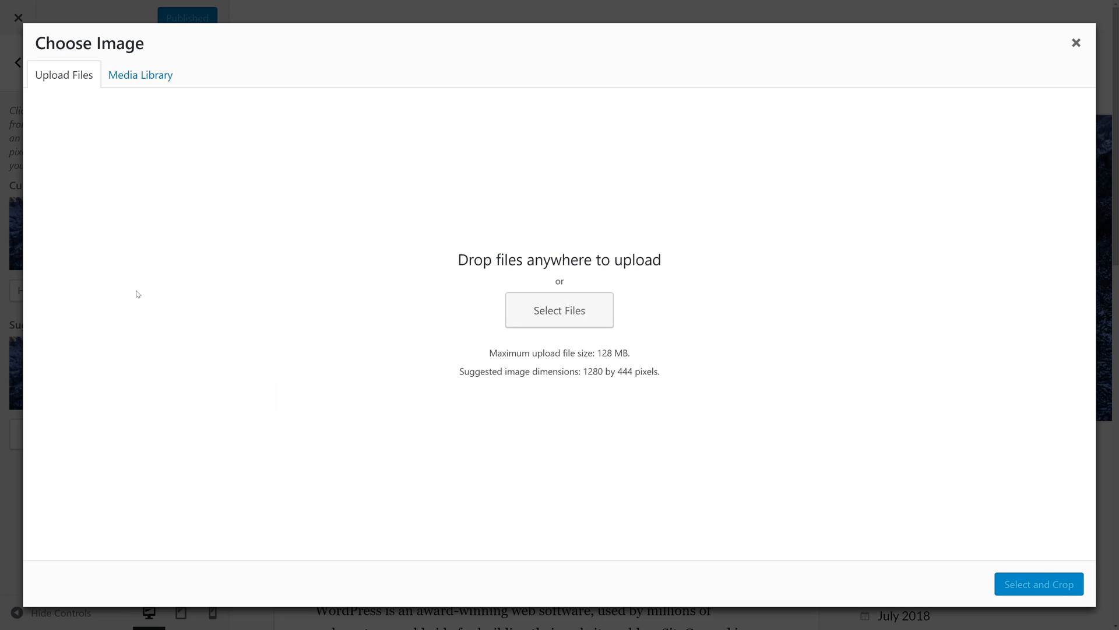
{"action": "left_click", "coordinate": [512, 321]}
{"action": "double_click", "coordinate": [166, 148]}
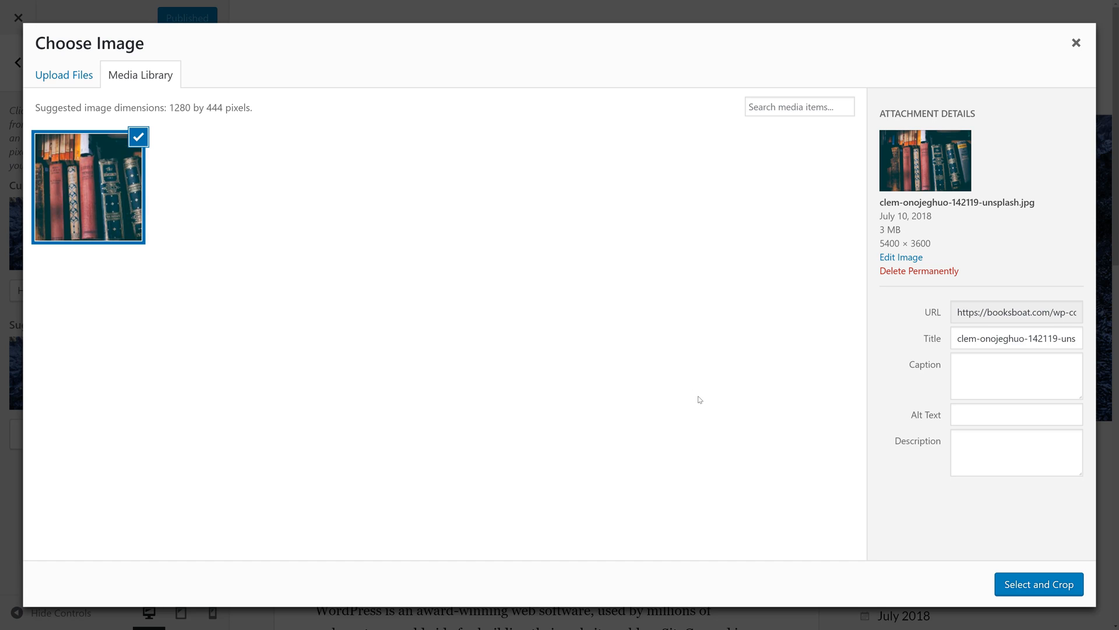
- Crop the uploaded photo to its middle band, covering the book titles, and apply it as the header image
{"action": "left_click", "coordinate": [1017, 585]}
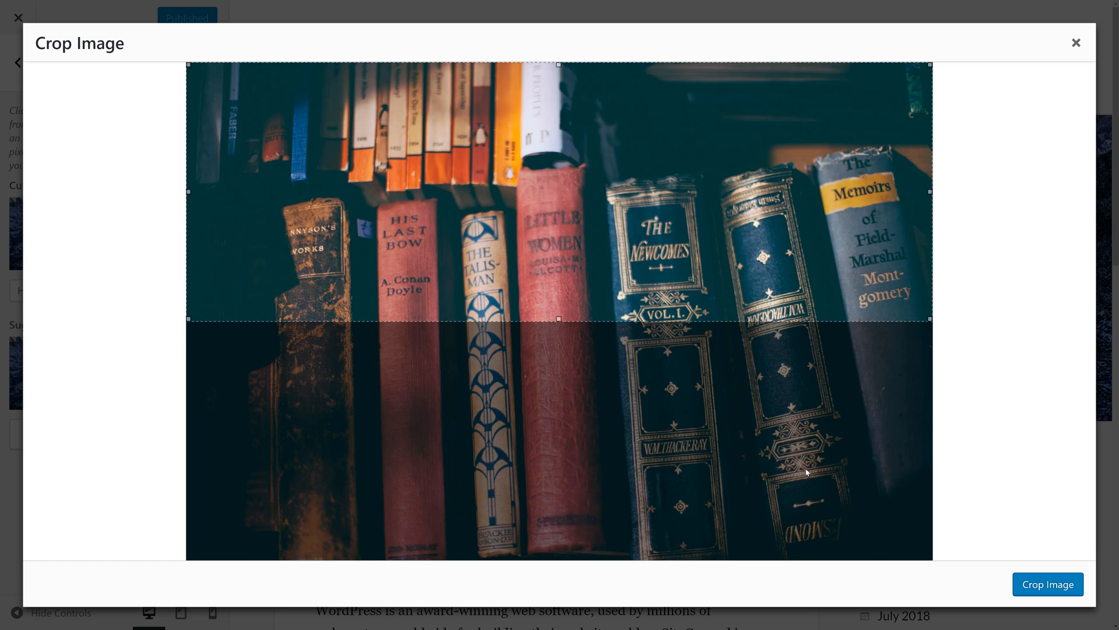
{"action": "left_click_drag", "start_coordinate": [674, 259], "coordinate": [684, 325]}
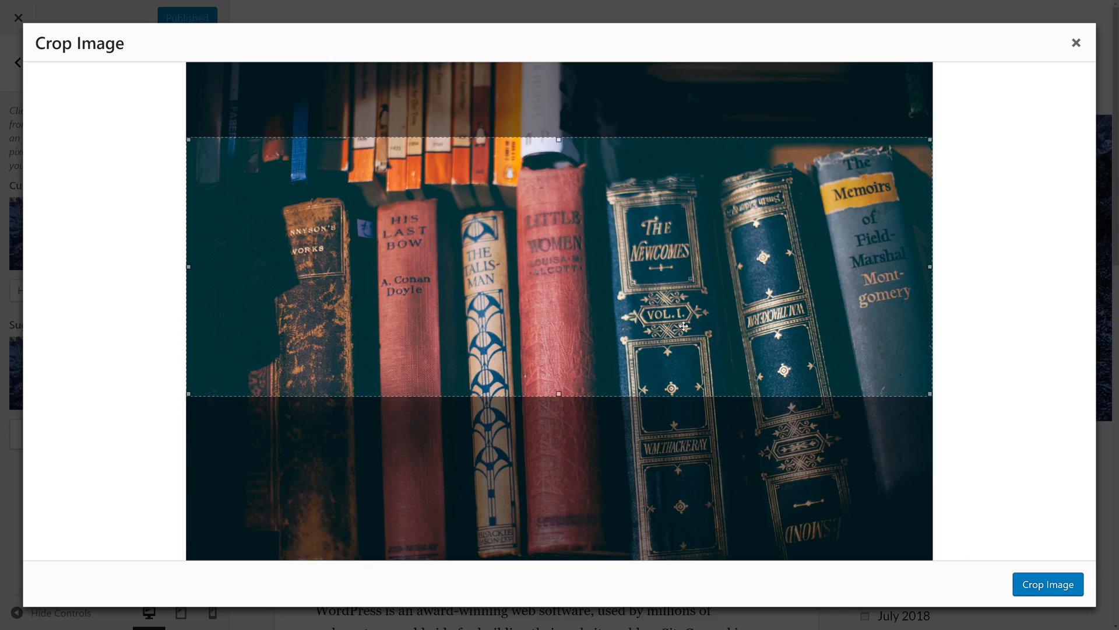
{"action": "left_click", "coordinate": [1039, 586]}
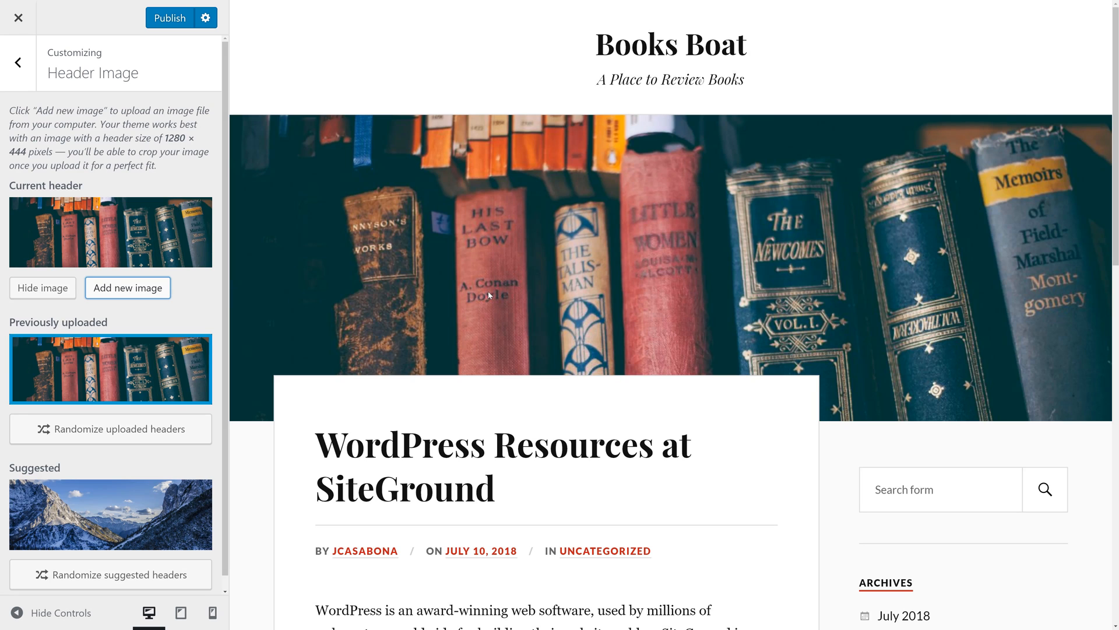
- Publish the new header image and look it over on the live home page
{"action": "scroll", "coordinate": [546, 257], "scroll_direction": "down", "scroll_amount": 2}
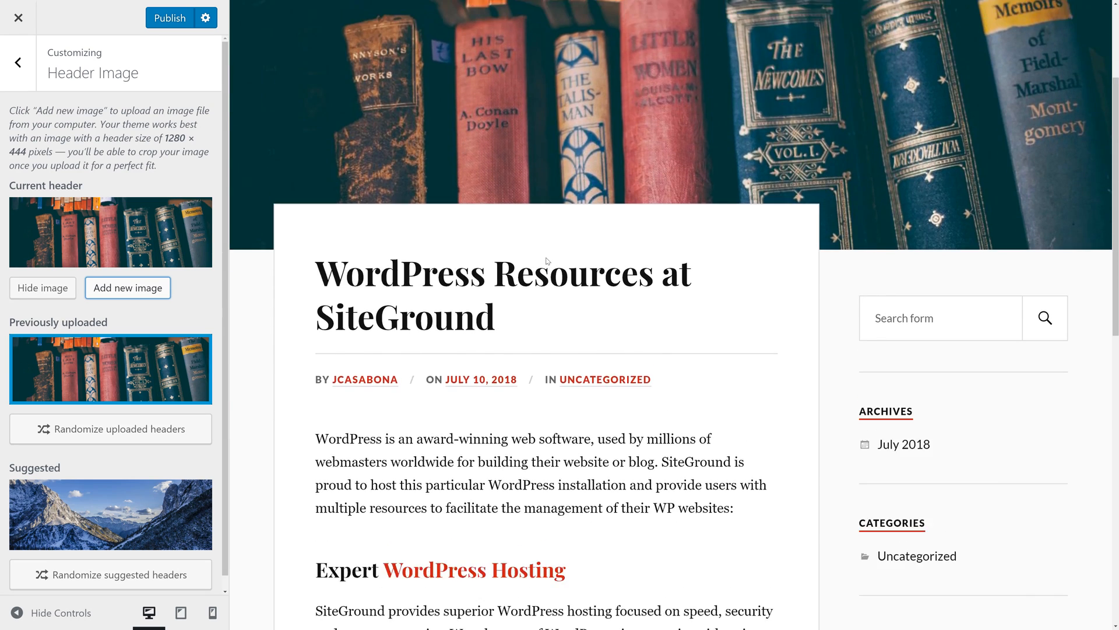
{"action": "scroll", "coordinate": [546, 256], "scroll_direction": "up", "scroll_amount": 2}
{"action": "left_click", "coordinate": [173, 23]}
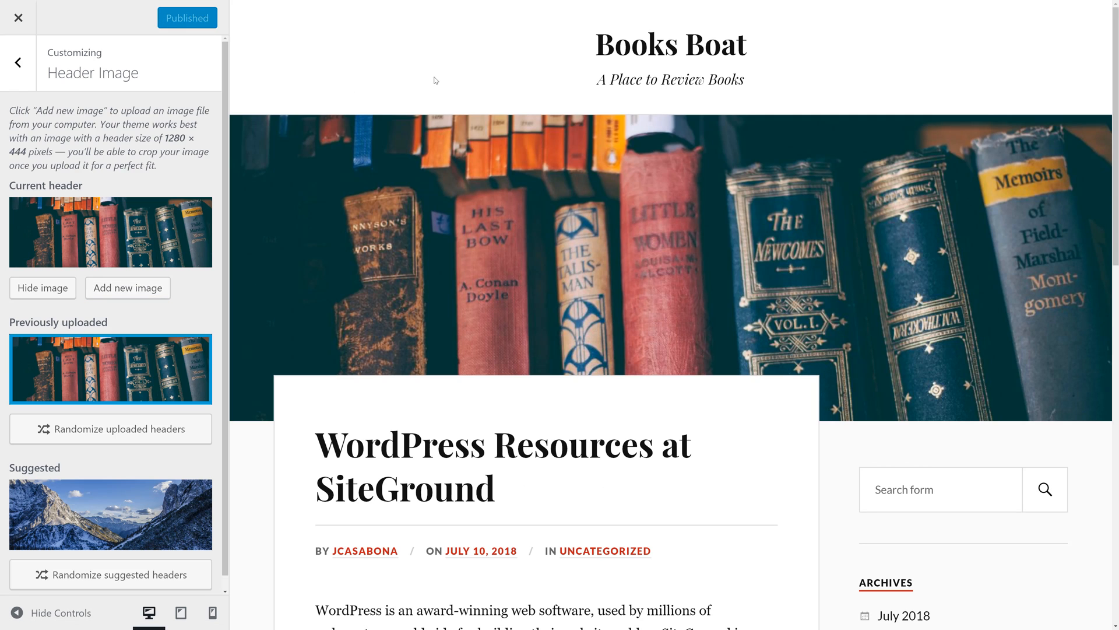
{"action": "left_click", "coordinate": [18, 18]}
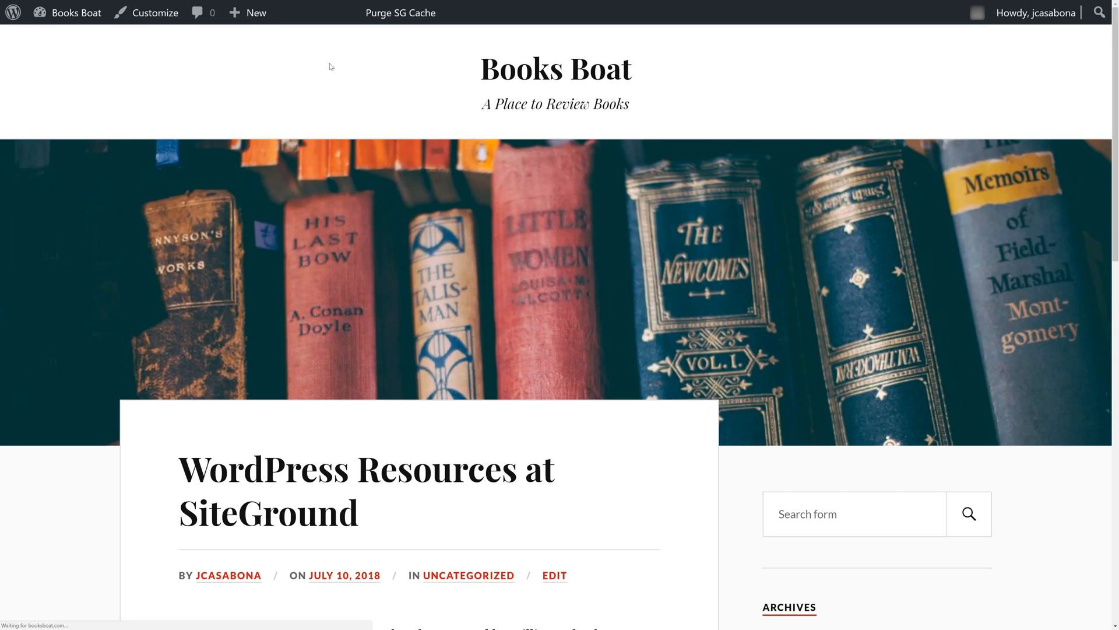
{"action": "scroll", "coordinate": [397, 423], "scroll_direction": "down", "scroll_amount": 2}
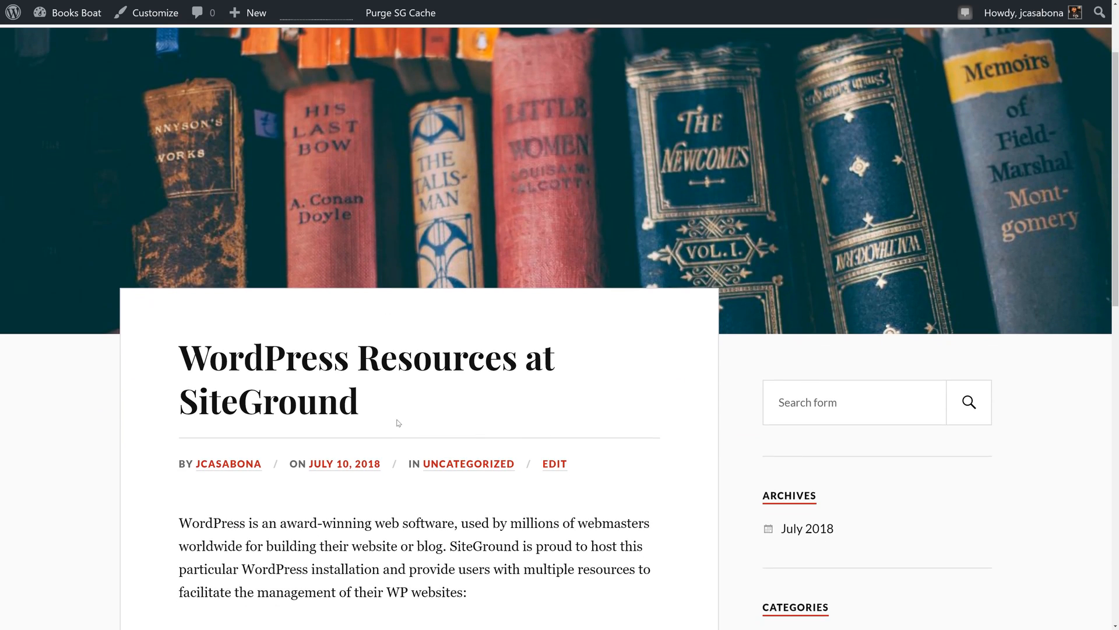
{"action": "scroll", "coordinate": [398, 422], "scroll_direction": "up", "scroll_amount": 2}
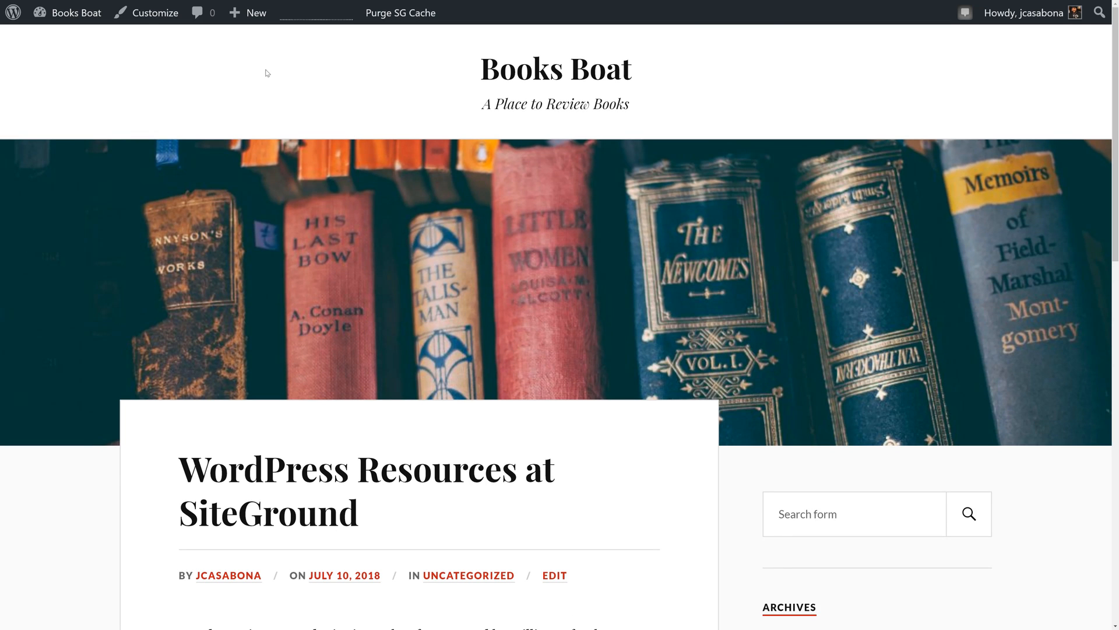
- Move the default "WordPress Resources at SiteGround" post to the trash from the dashboard's post list
{"action": "mouse_move", "coordinate": [85, 22]}
{"action": "left_click", "coordinate": [67, 39]}
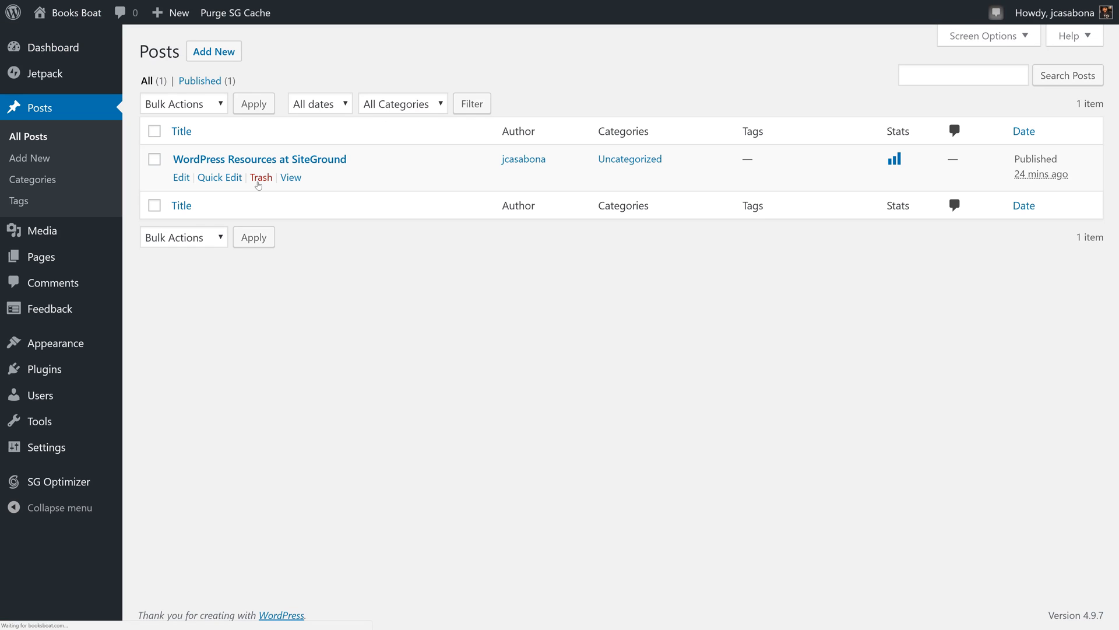
{"action": "left_click", "coordinate": [271, 180]}
- Start a new post titled "Bram Stoker's Dracula" and go to its body text
{"action": "left_click", "coordinate": [223, 54]}
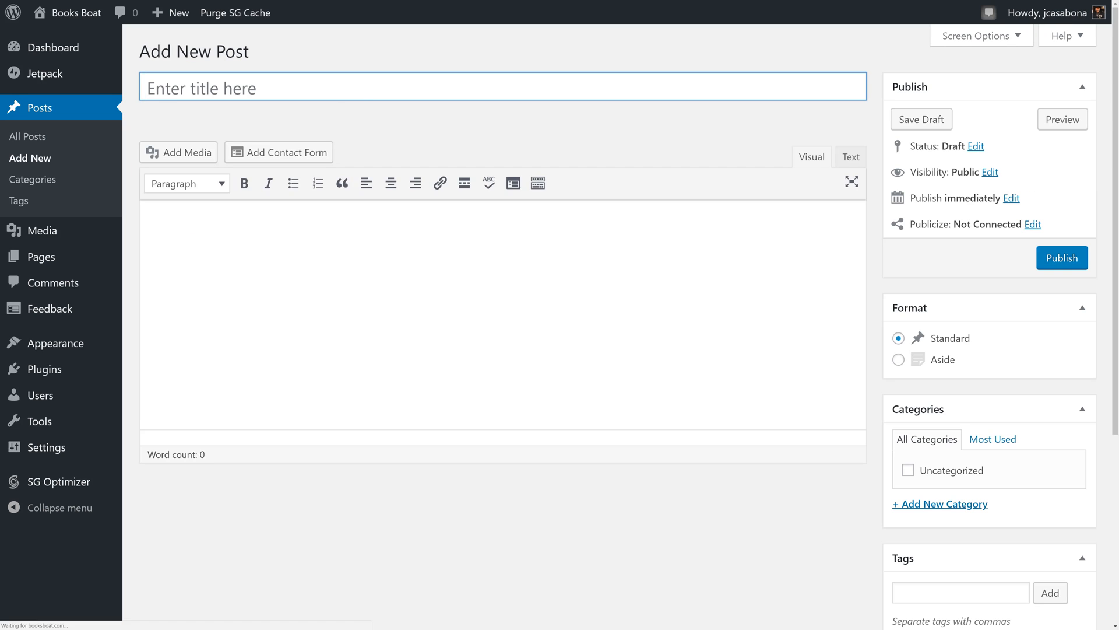
{"action": "type", "text": "Bram Stoker's Dracula"}
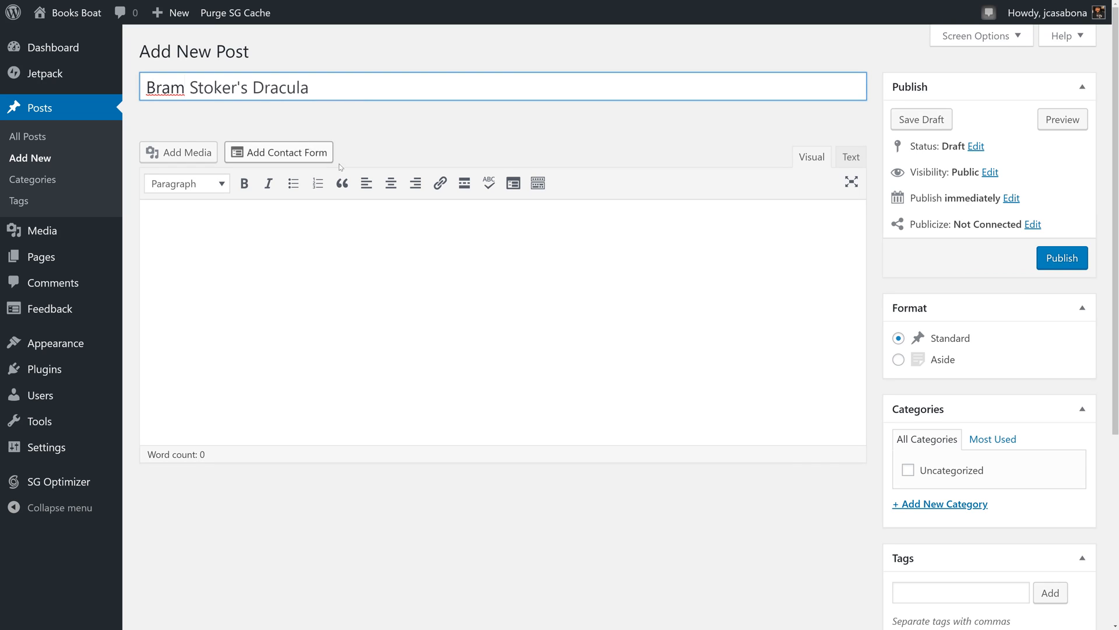
{"action": "key", "text": "Tab"}
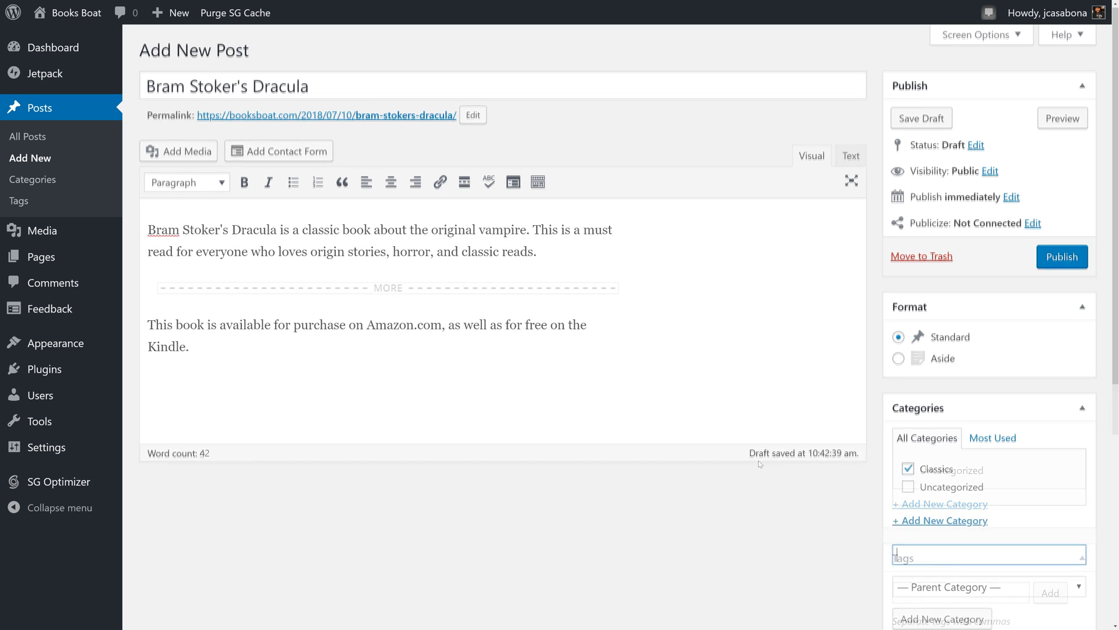
- Upload Screenshot_36.png from the computer for use as the Dracula post's featured image
{"action": "scroll", "coordinate": [757, 462], "scroll_direction": "down", "scroll_amount": 6}
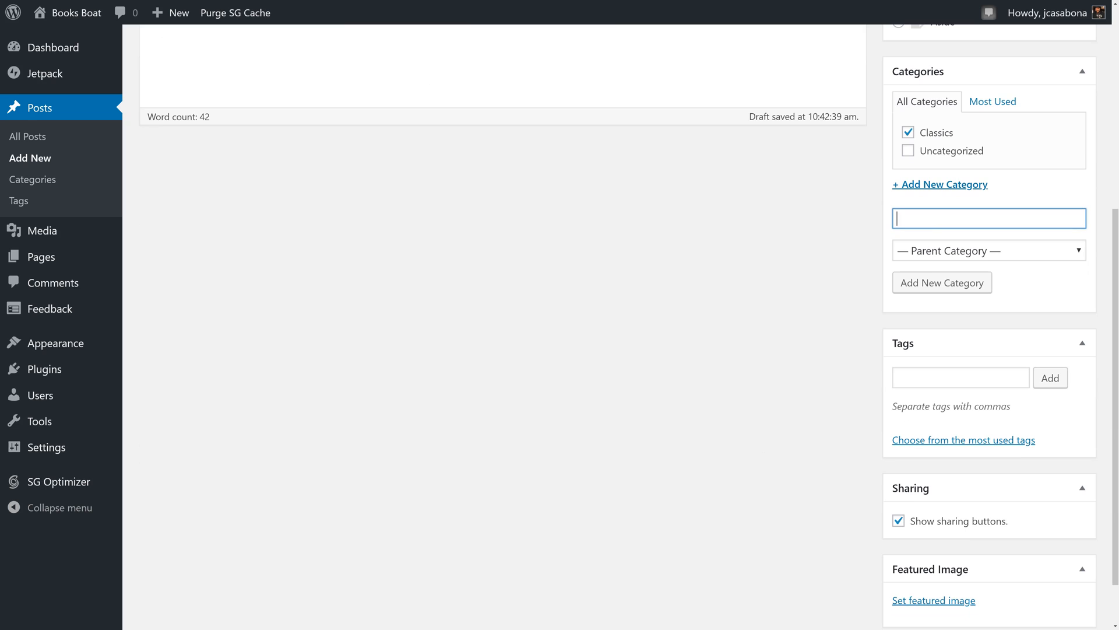
{"action": "scroll", "coordinate": [969, 532], "scroll_direction": "down", "scroll_amount": 2}
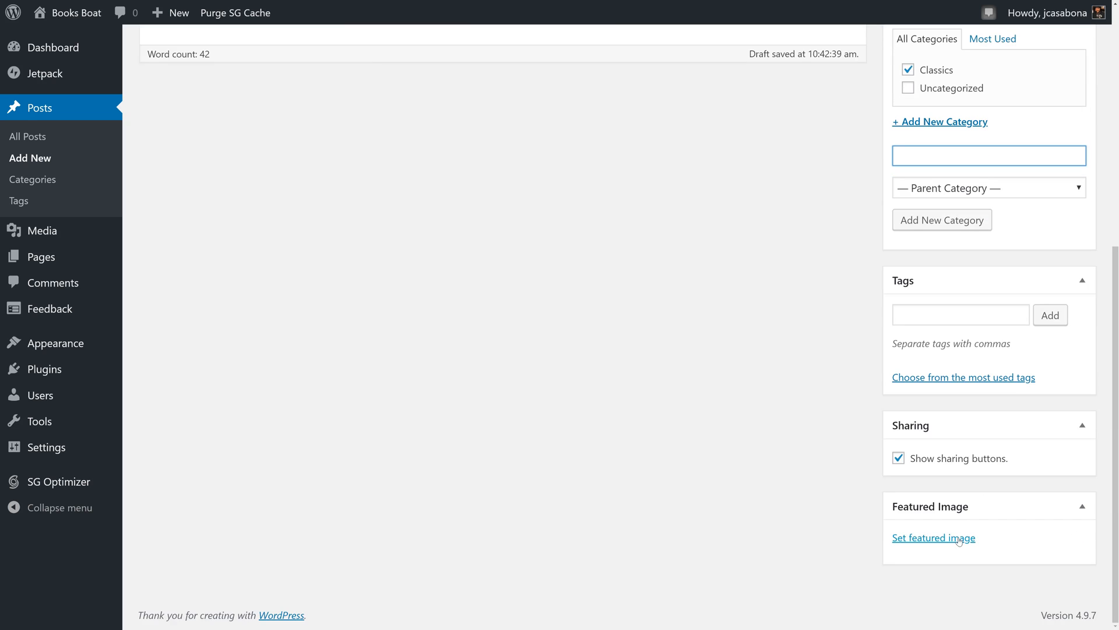
{"action": "left_click", "coordinate": [959, 539]}
{"action": "left_click", "coordinate": [71, 84]}
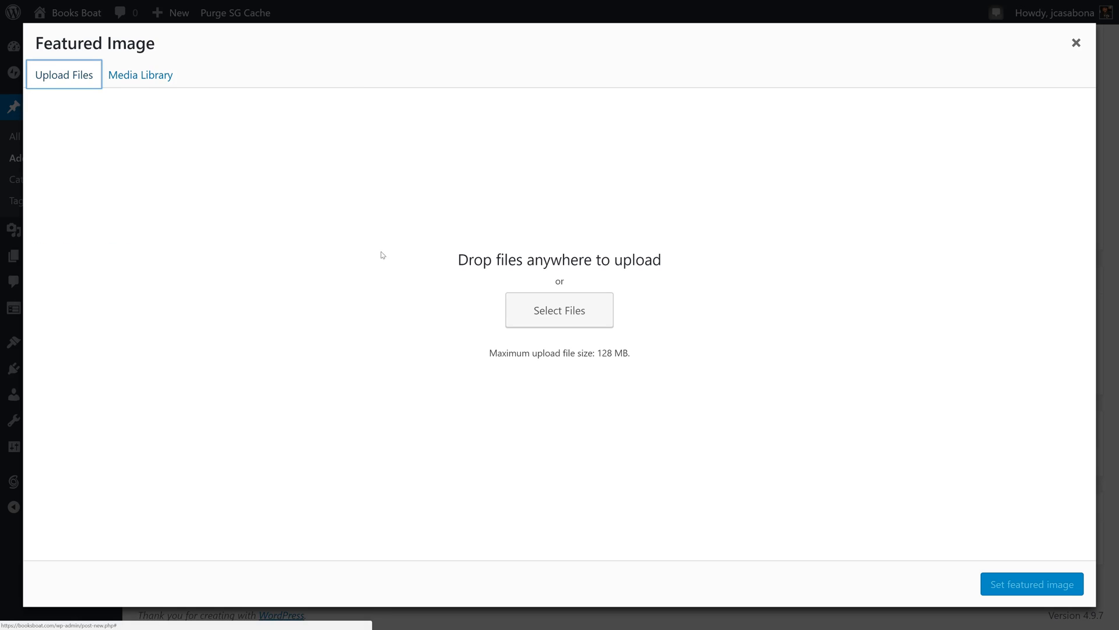
{"action": "left_click", "coordinate": [41, 54]}
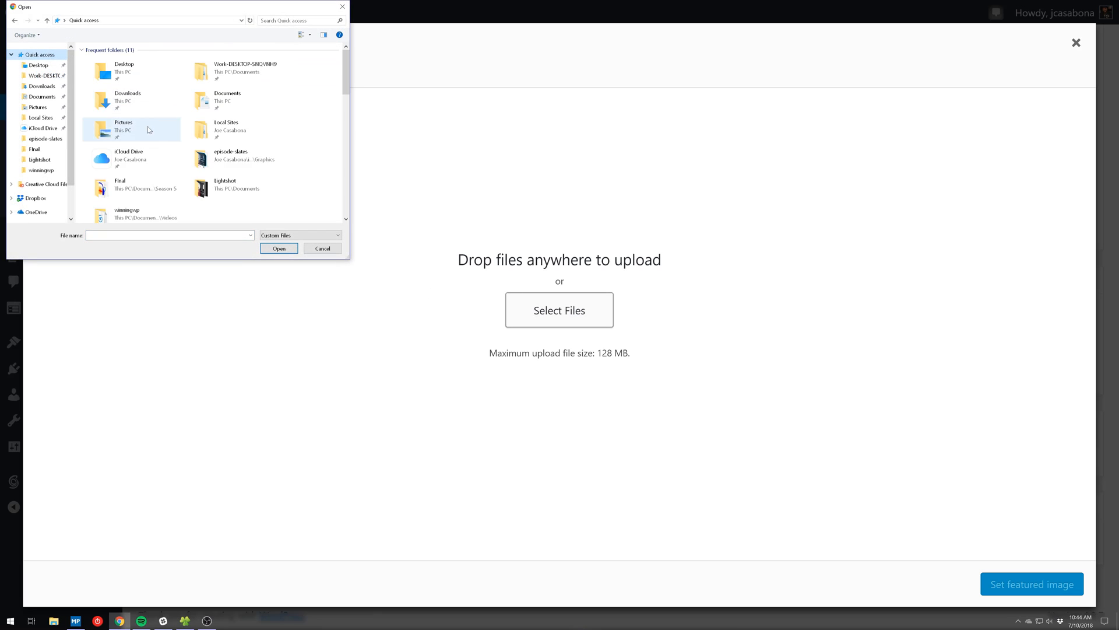
{"action": "scroll", "coordinate": [146, 134], "scroll_direction": "down", "scroll_amount": 3}
{"action": "double_click", "coordinate": [123, 160]}
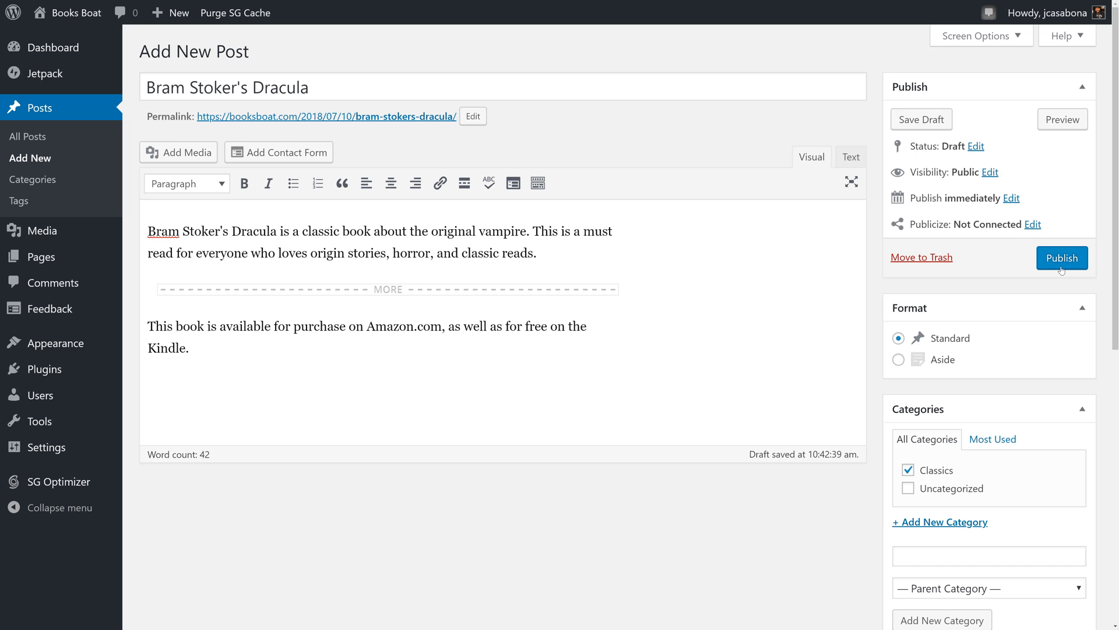
- Publish the Dracula post and view it on the live site
{"action": "left_click", "coordinate": [1061, 268]}
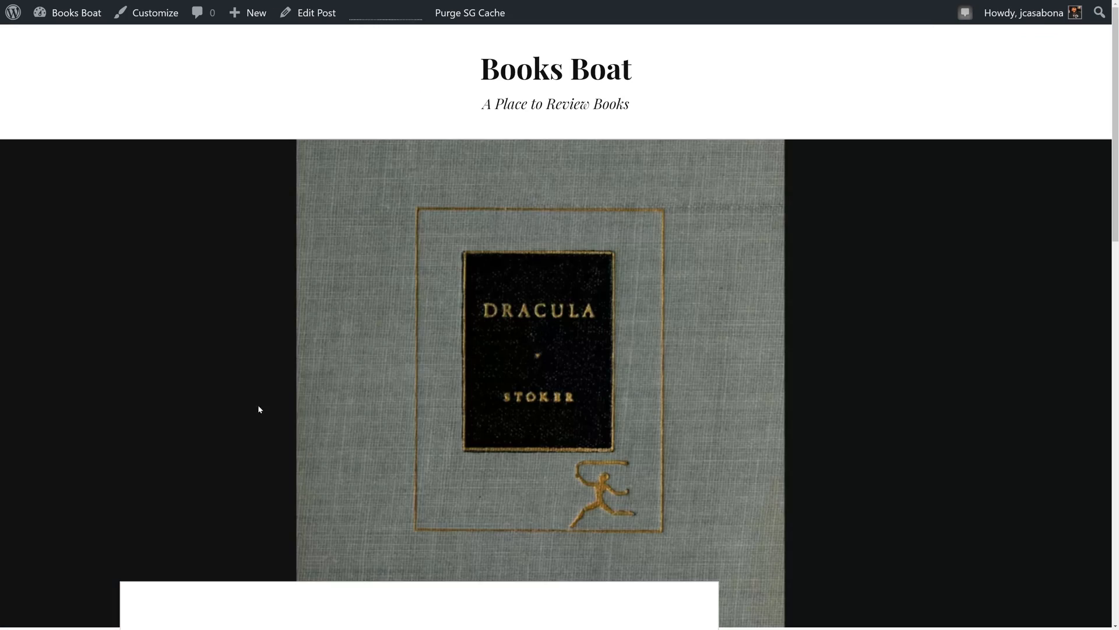
{"action": "scroll", "coordinate": [273, 328], "scroll_direction": "down", "scroll_amount": 10}
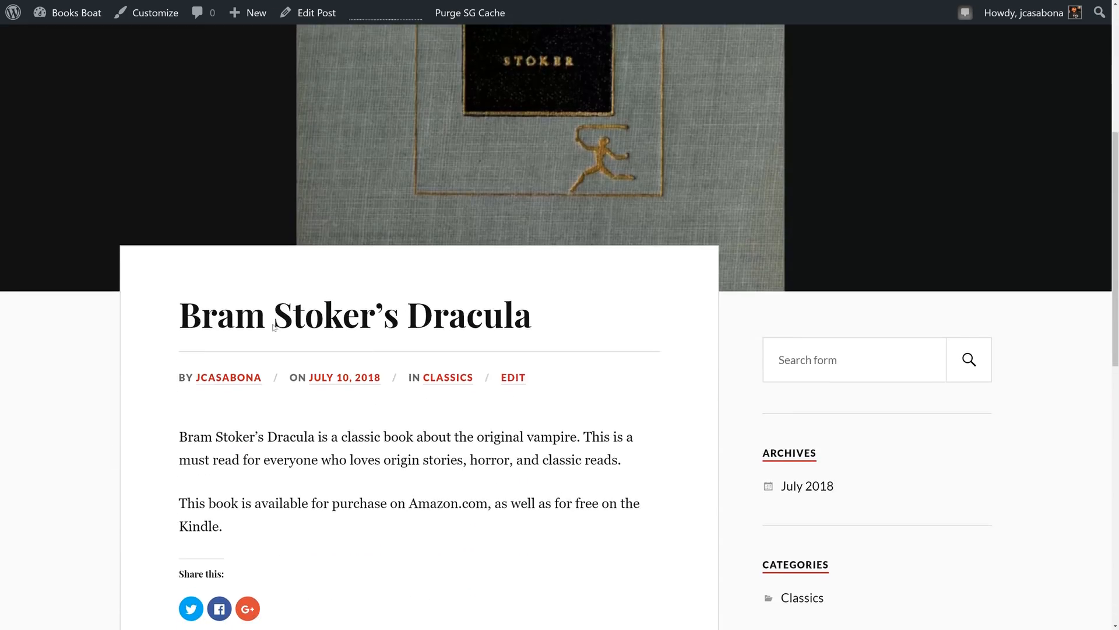